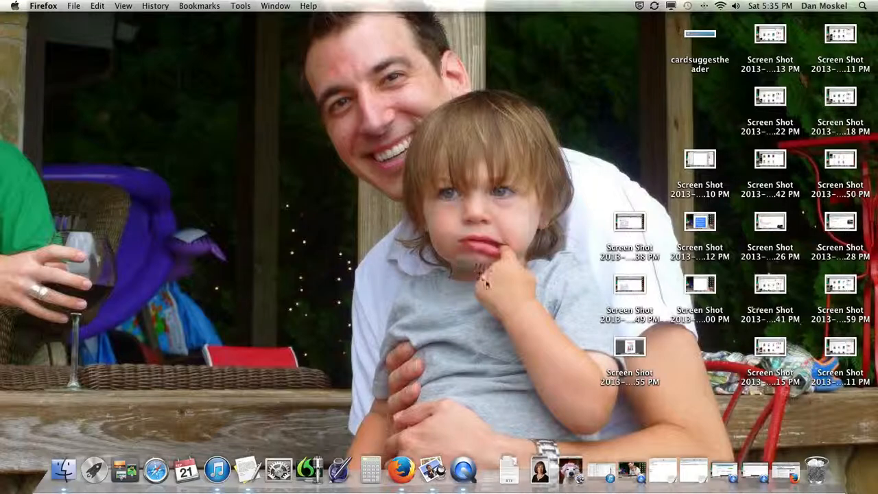
# Step: Switch to Firefox, view the newsletter form in the website's sidebar, and start creating a new AWeber sign-up form
pyautogui.click(784, 469)
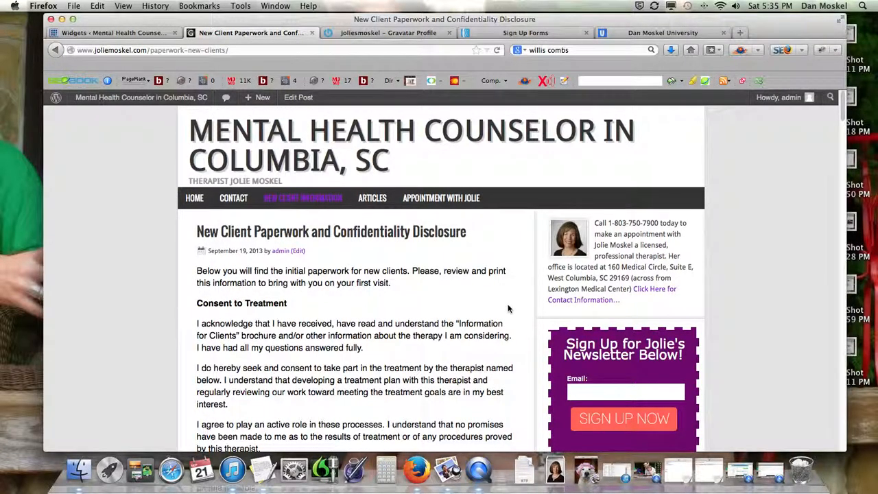
pyautogui.scroll(-2, 646, 345)
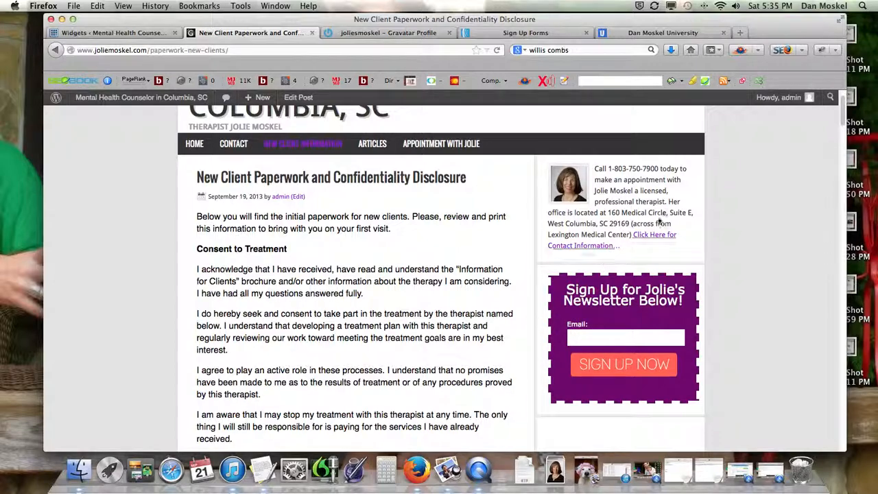
pyautogui.click(532, 33)
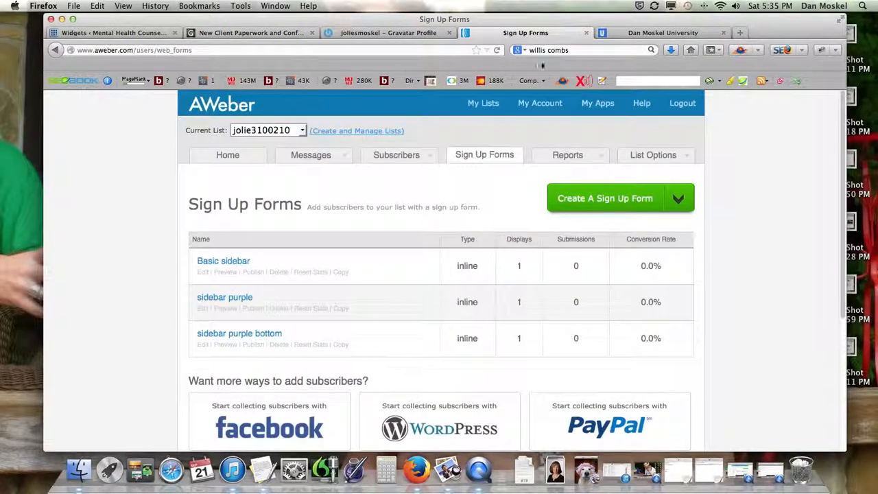
pyautogui.click(612, 204)
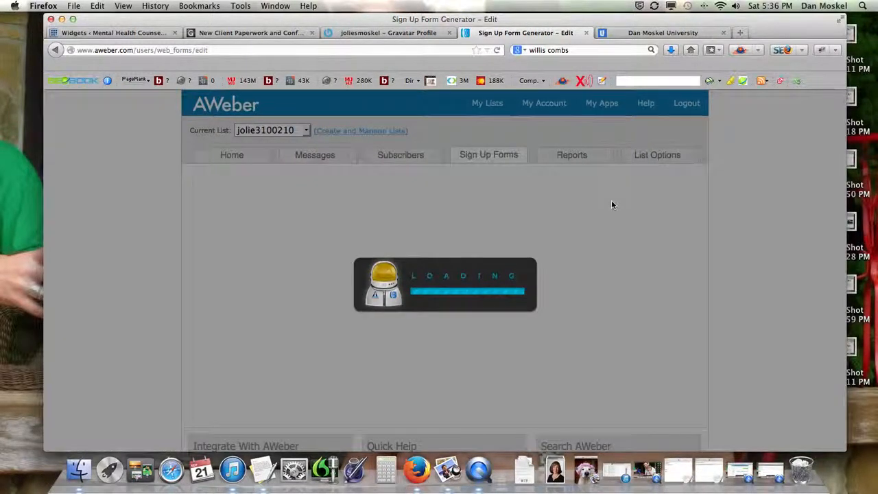
# Step: Look over the form designer and preview the Cresswell template's colour options without loading it
pyautogui.scroll(-3, 753, 249)
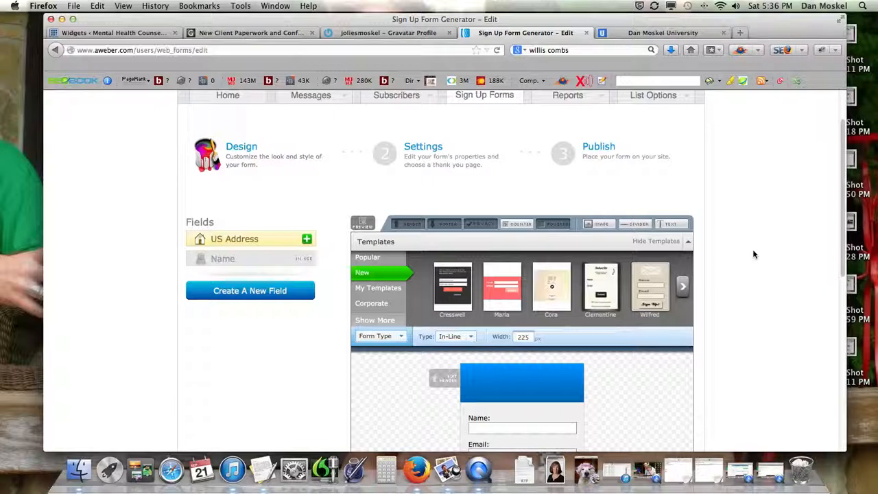
pyautogui.scroll(-3, 748, 255)
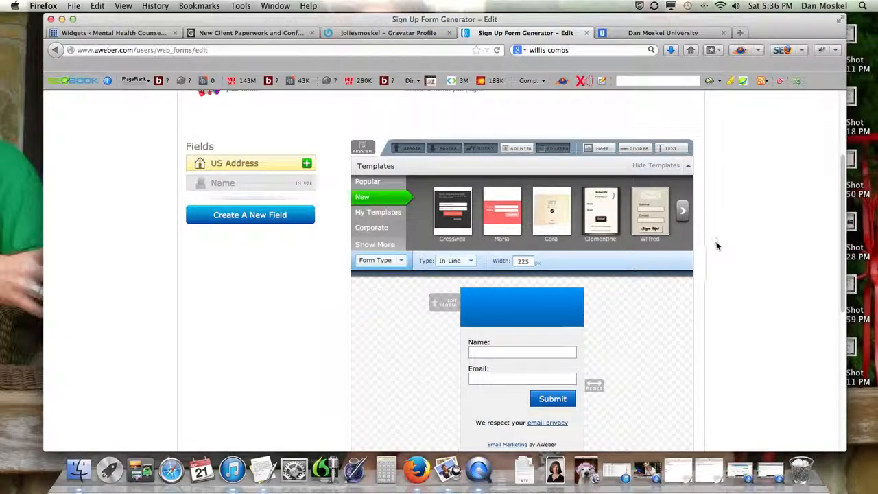
pyautogui.scroll(-1, 723, 257)
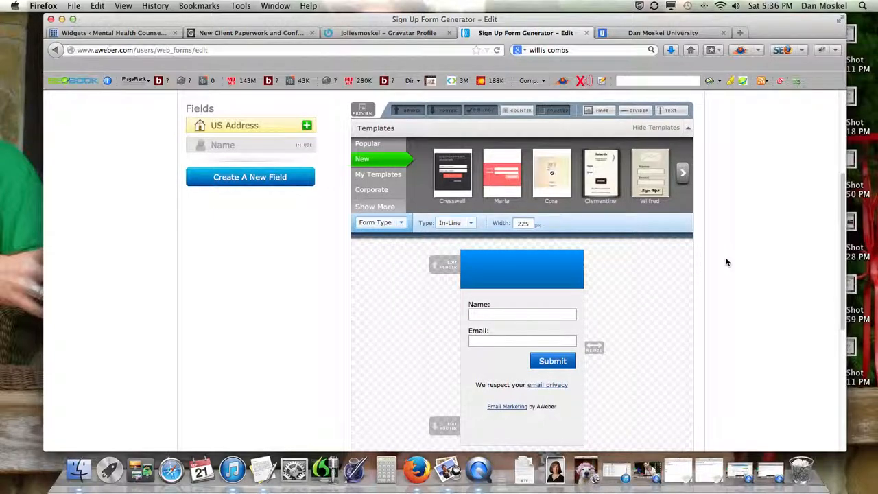
pyautogui.scroll(-1, 724, 263)
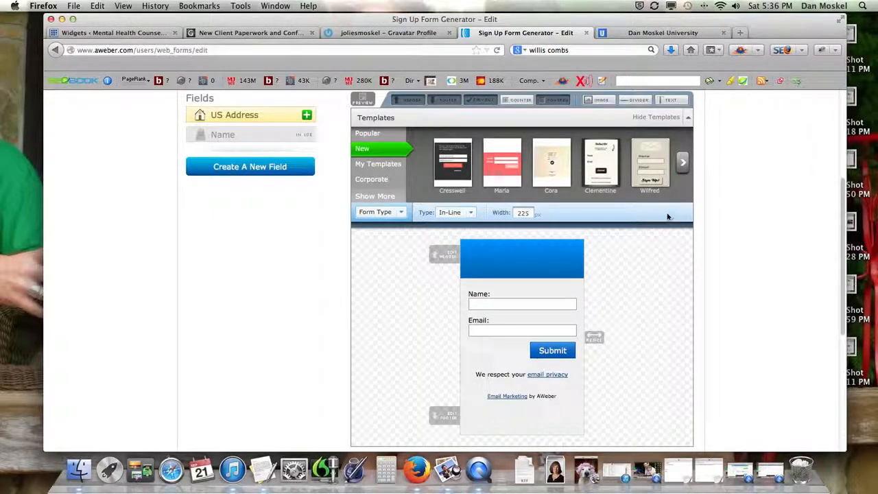
pyautogui.click(453, 169)
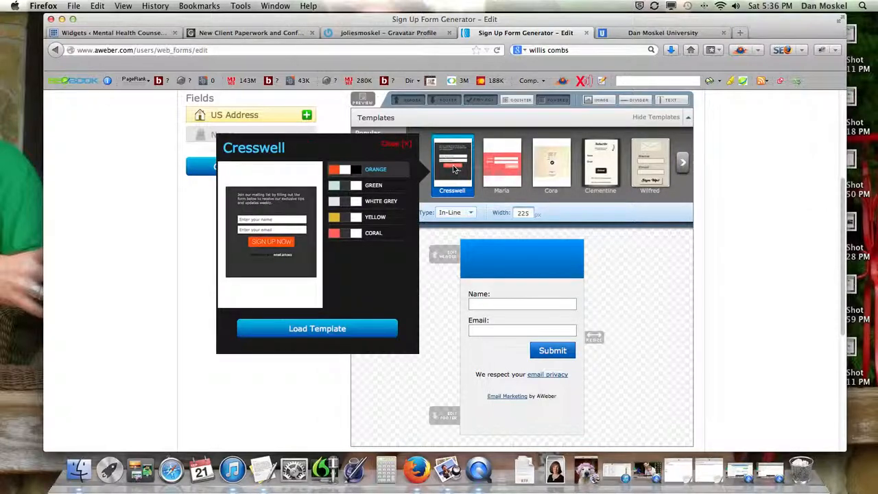
pyautogui.click(406, 144)
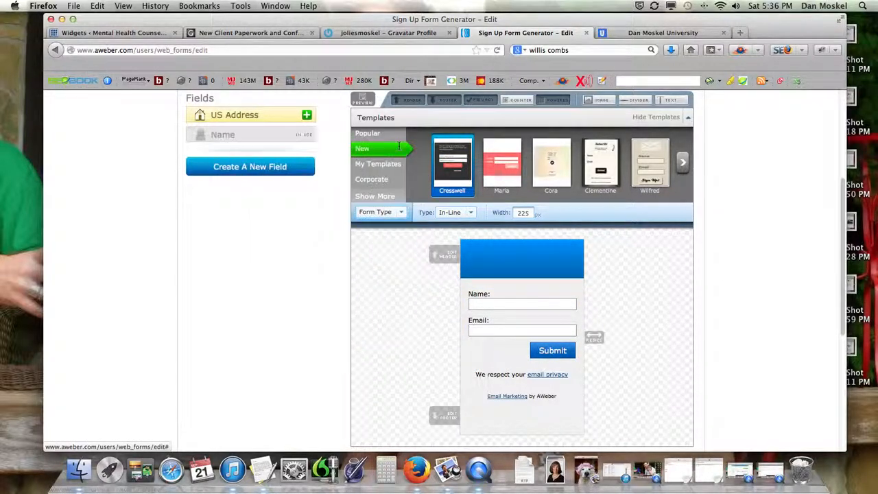
# Step: Add header text inviting visitors to sign up for the site owner's newsletter below, worded like the website's existing form
pyautogui.click(473, 254)
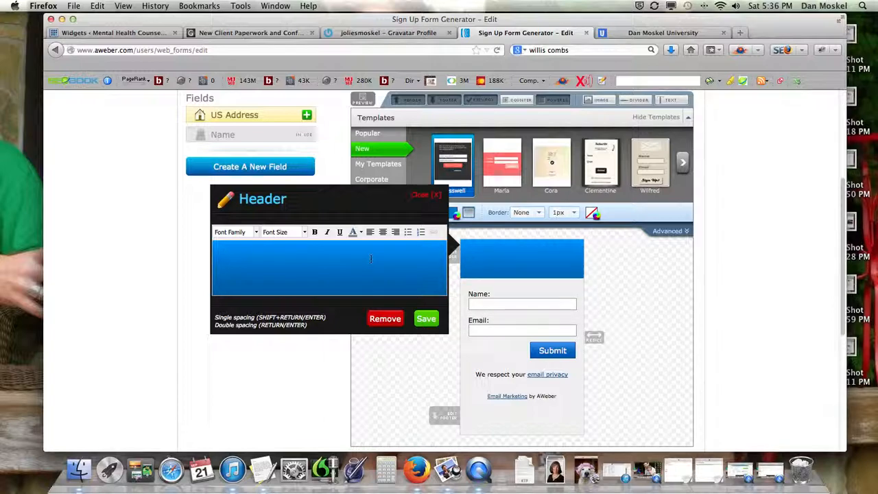
pyautogui.click(246, 34)
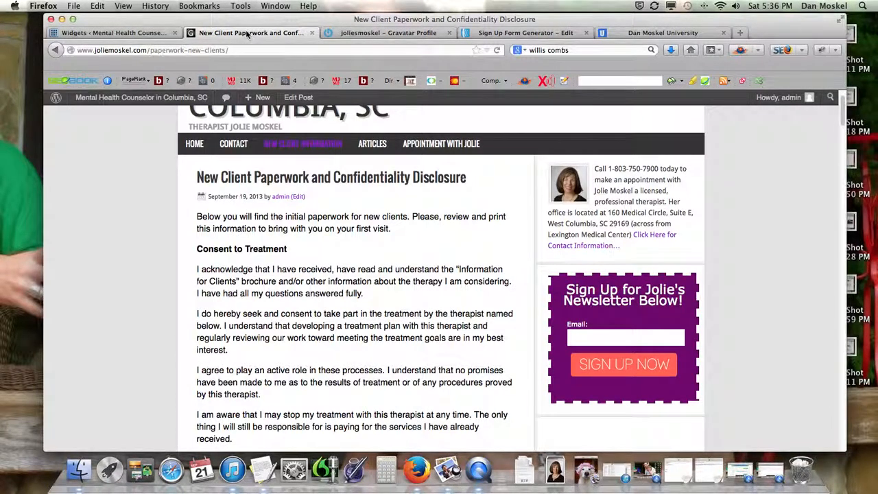
pyautogui.click(525, 33)
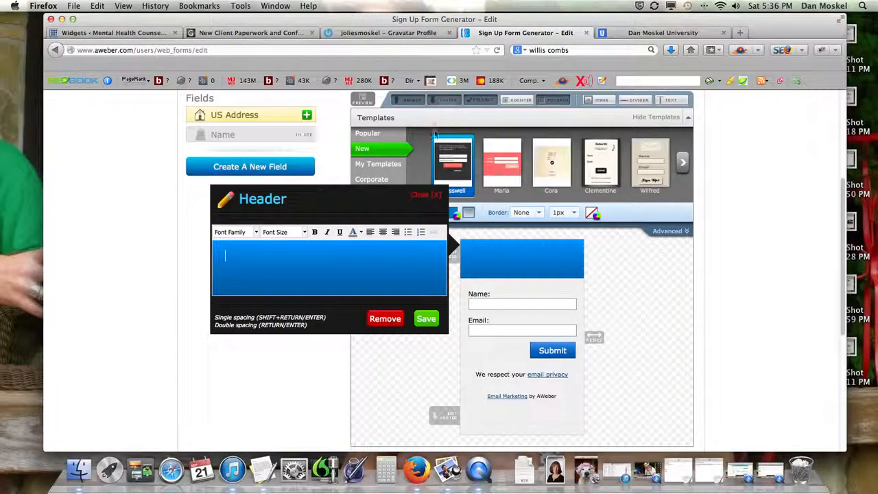
pyautogui.write('Sign')
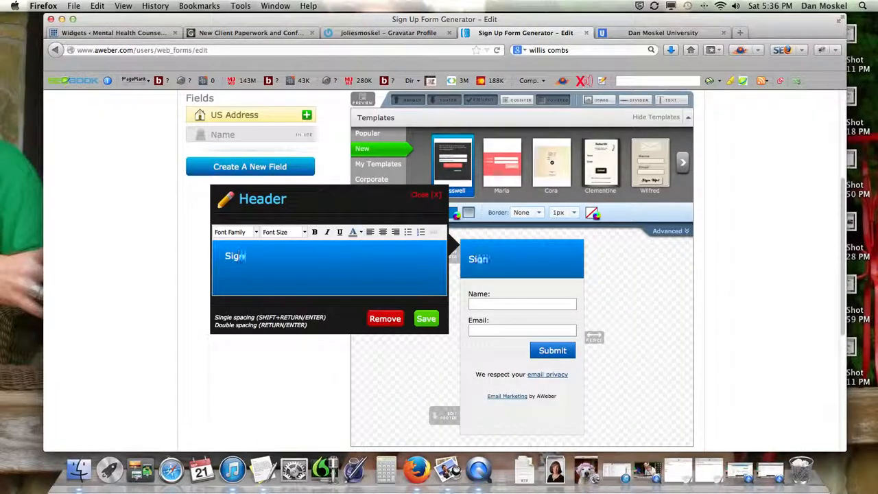
pyautogui.write(" Up for Jole'")
pyautogui.press('BackSpace')
pyautogui.write("ie's N")
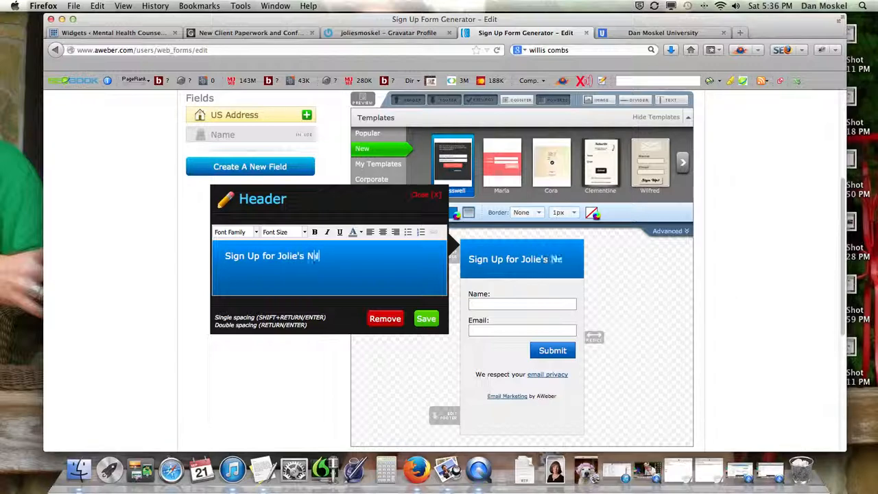
pyautogui.write('ewsletter')
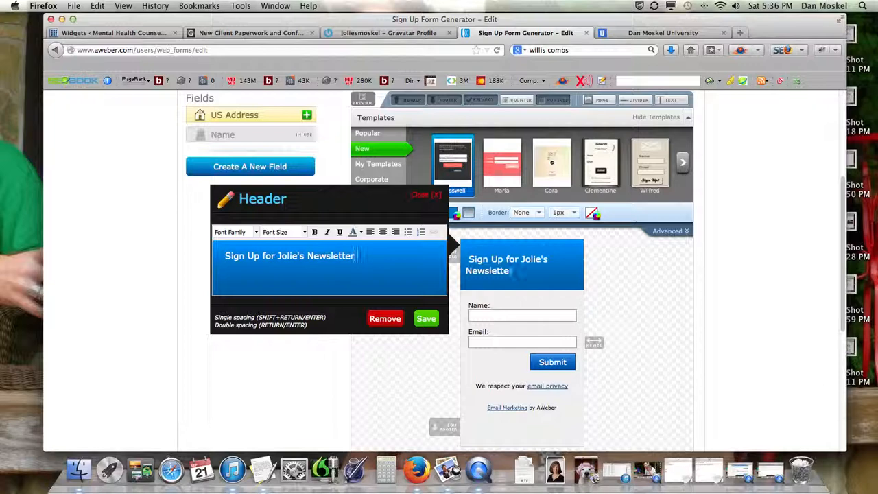
pyautogui.write(' Below')
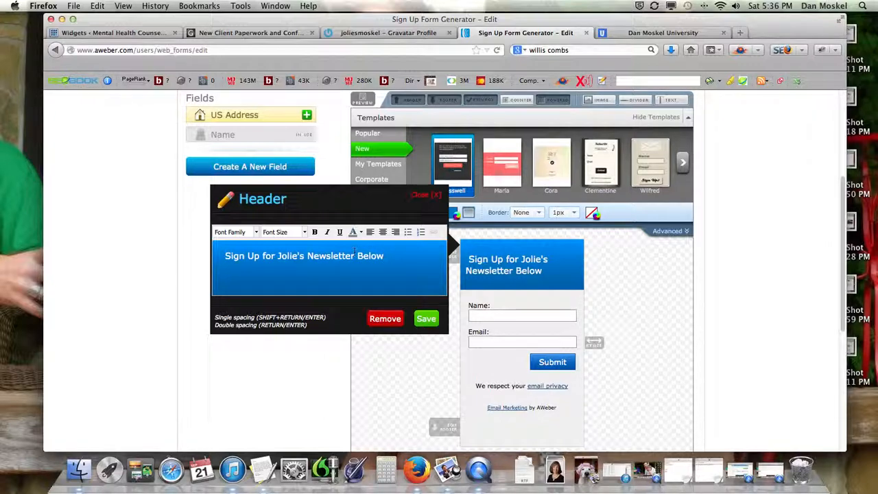
# Step: Format the whole header text in Verdana, centred, at 18px
pyautogui.moveTo(389, 256); pyautogui.dragTo(196, 250)
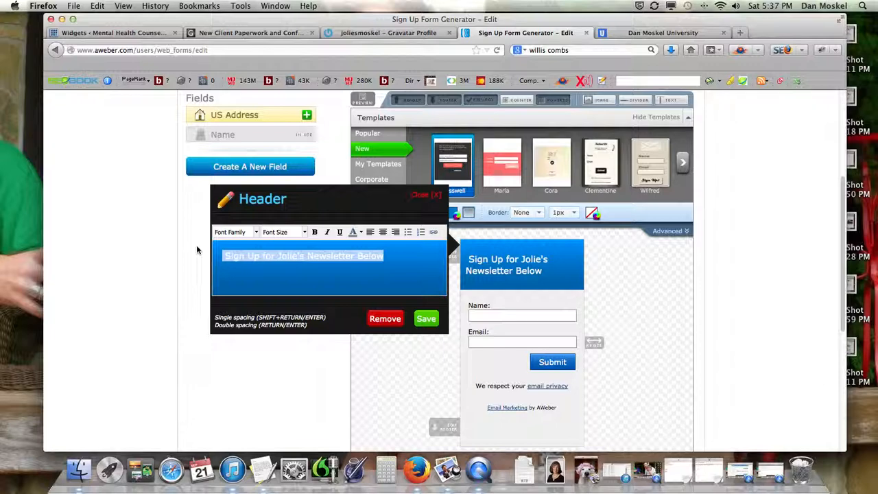
pyautogui.click(255, 233)
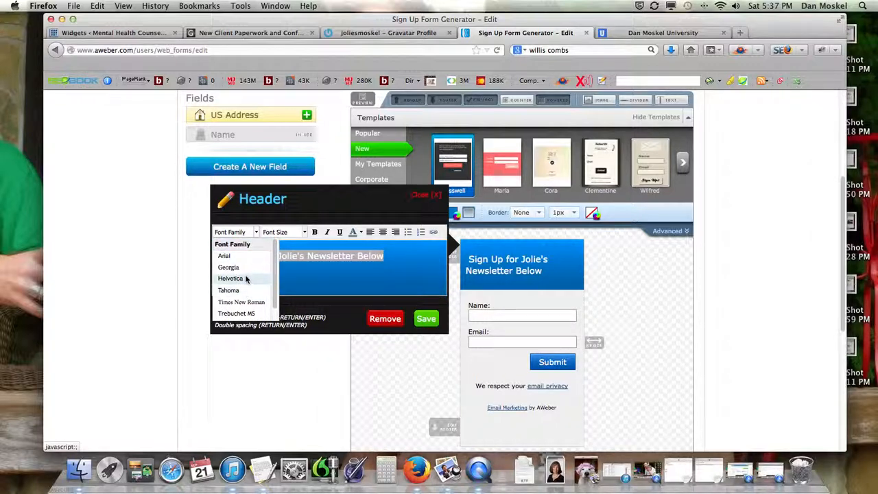
pyautogui.scroll(-1, 237, 295)
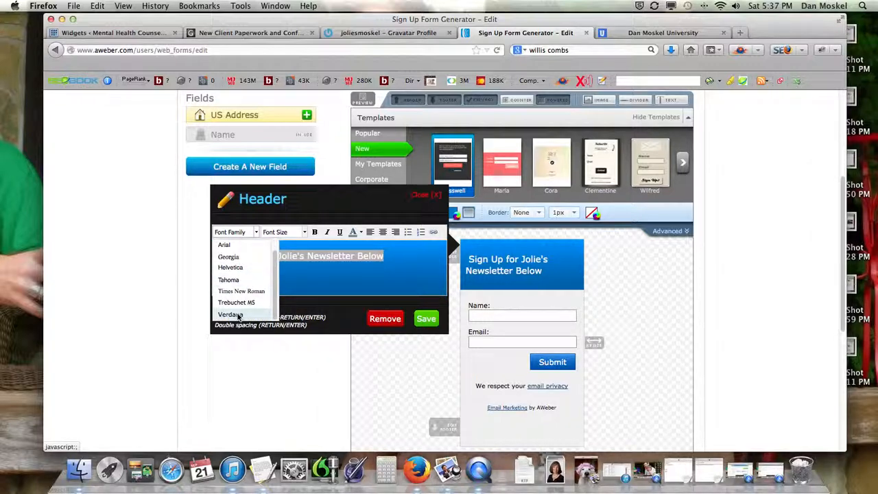
pyautogui.click(236, 315)
pyautogui.click(382, 232)
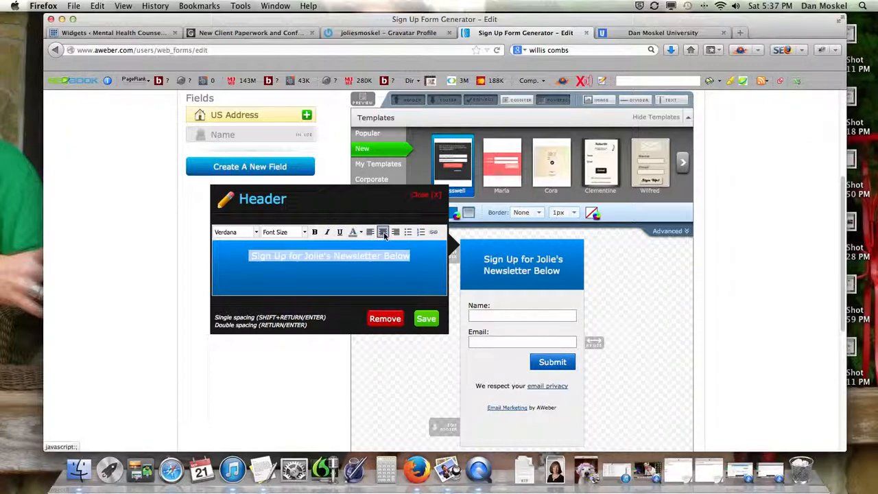
pyautogui.click(304, 233)
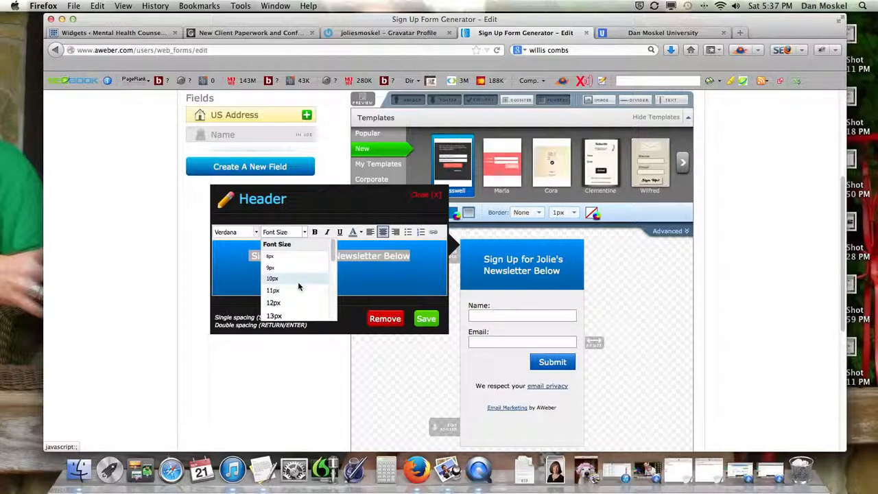
pyautogui.scroll(-2, 298, 286)
pyautogui.click(288, 311)
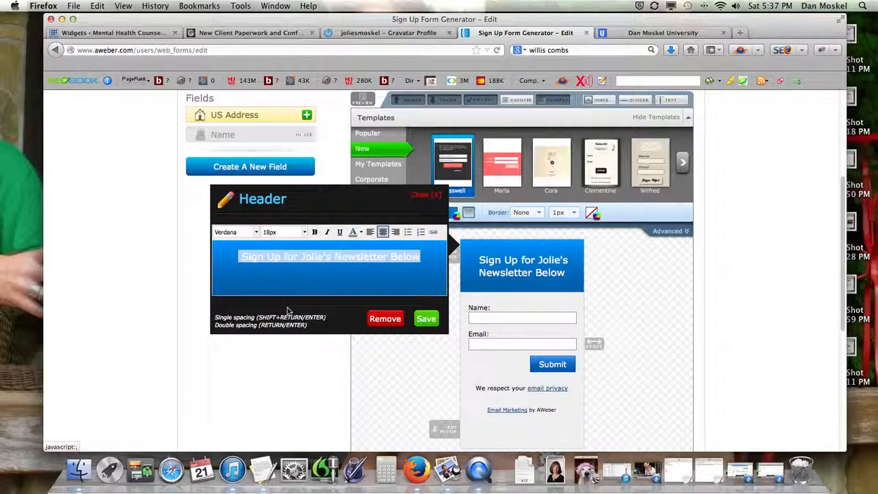
# Step: Try the header text at 36px and 24px, and return it to 18px
pyautogui.click(304, 232)
pyautogui.scroll(-4, 297, 275)
pyautogui.click(290, 255)
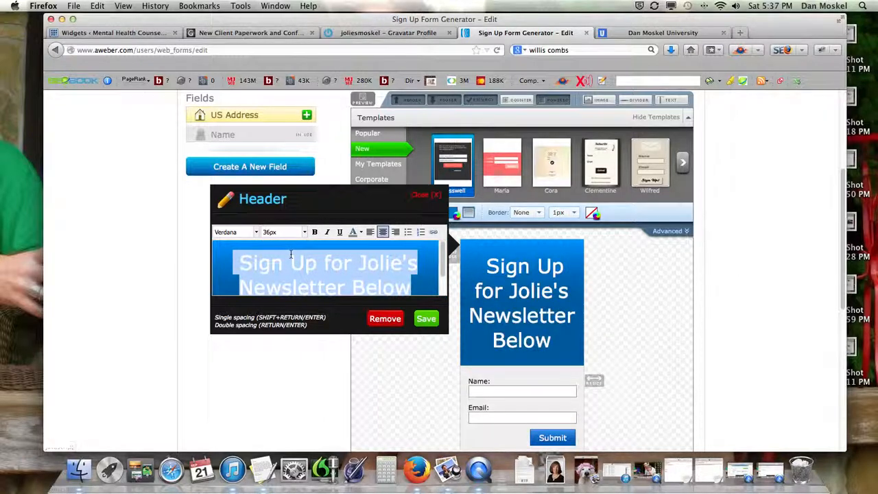
pyautogui.click(304, 233)
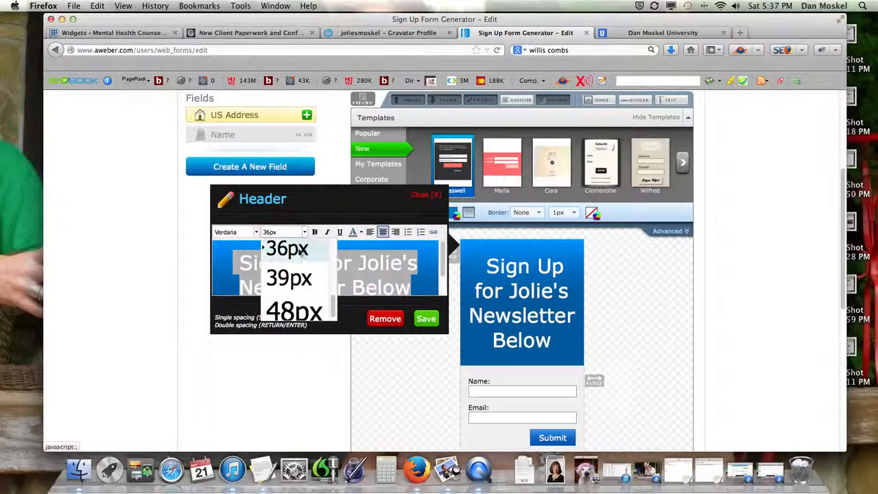
pyautogui.scroll(3, 288, 274)
pyautogui.click(291, 275)
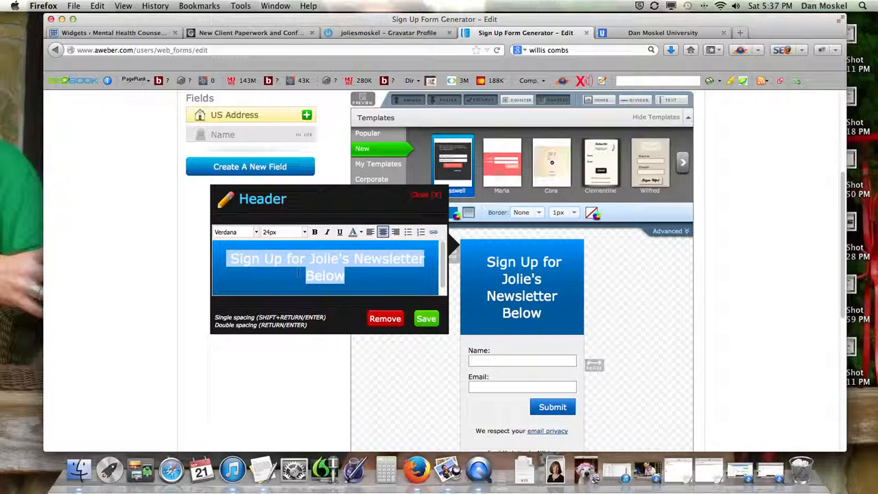
pyautogui.click(304, 233)
pyautogui.click(280, 257)
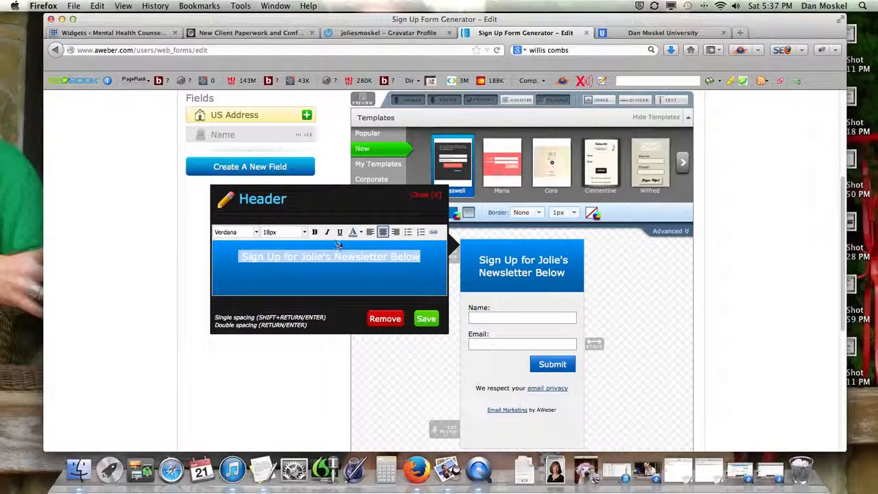
# Step: Examine the wide newsletter form at the end of the website's paperwork page, and return to the form editor
pyautogui.click(242, 34)
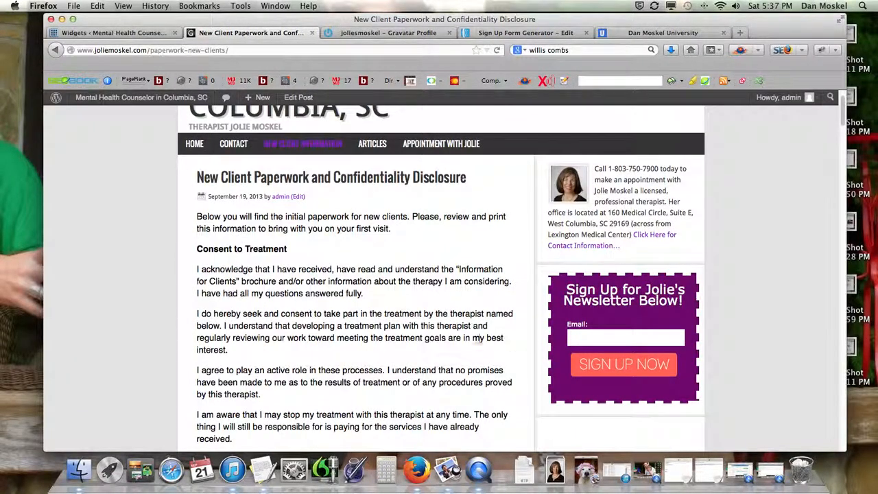
pyautogui.scroll(-20, 454, 342)
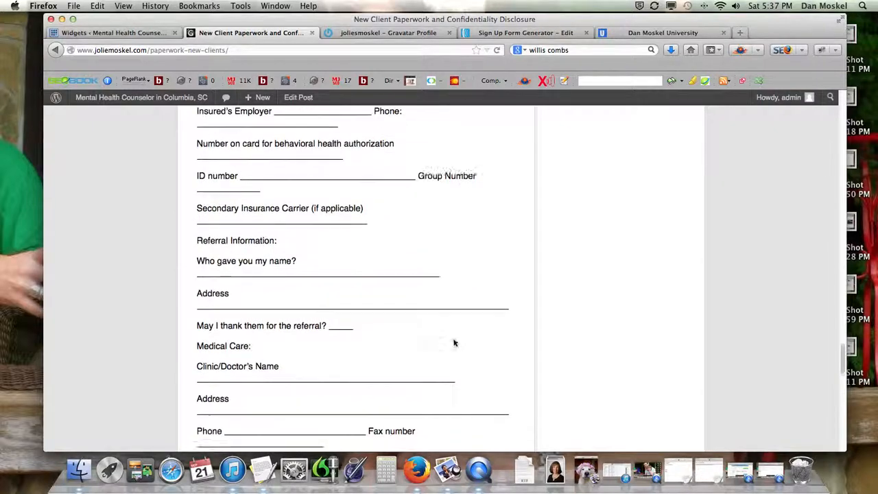
pyautogui.scroll(-10, 453, 342)
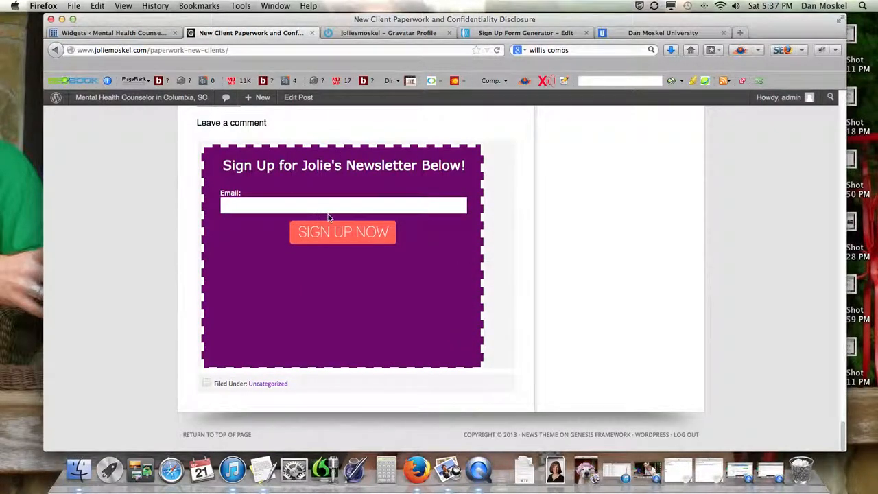
pyautogui.click(554, 31)
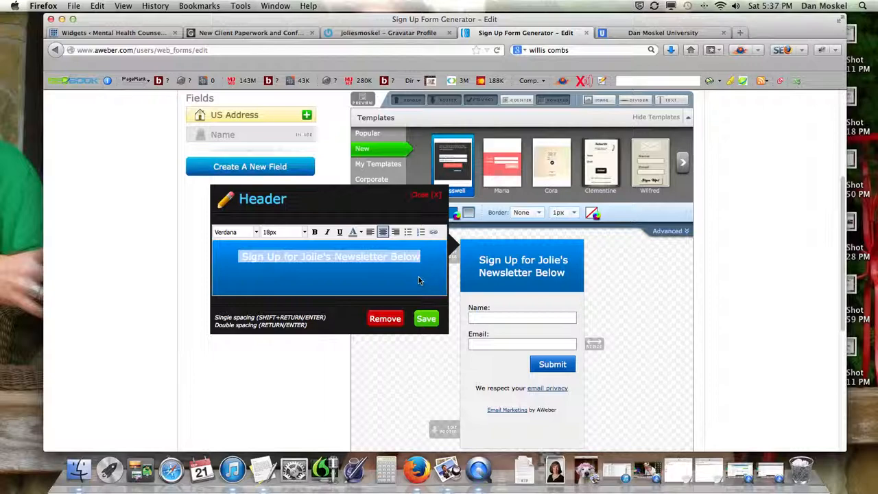
# Step: Recolour the header text, trying magenta first and settling on purple
pyautogui.click(360, 233)
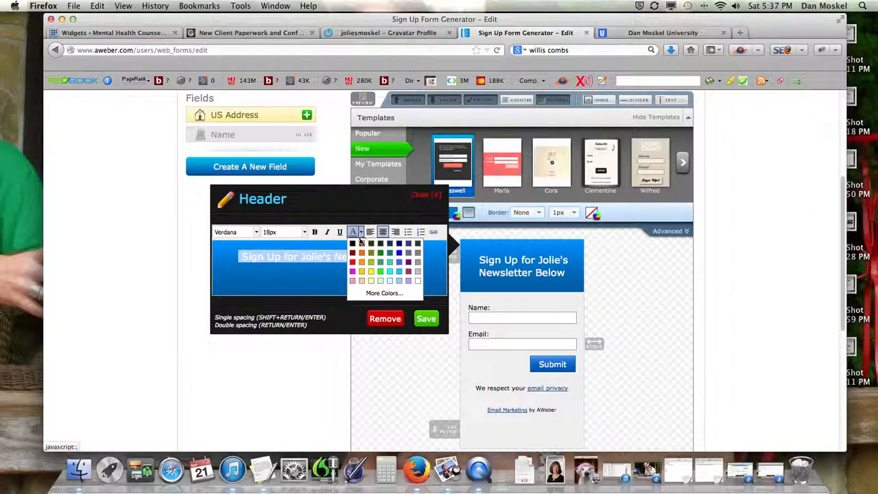
pyautogui.click(352, 271)
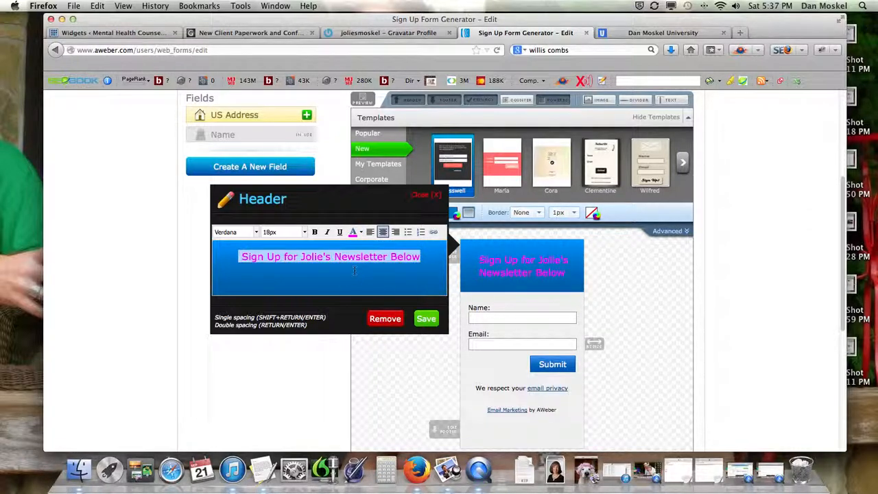
pyautogui.click(361, 233)
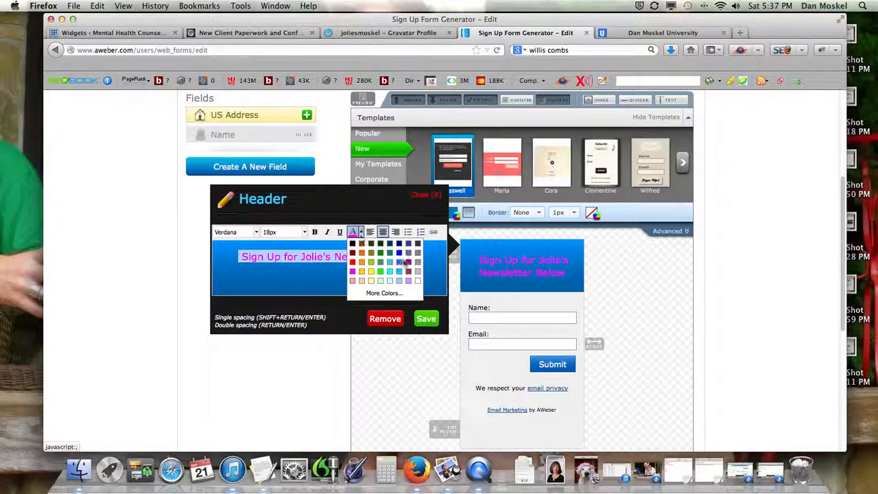
pyautogui.click(409, 263)
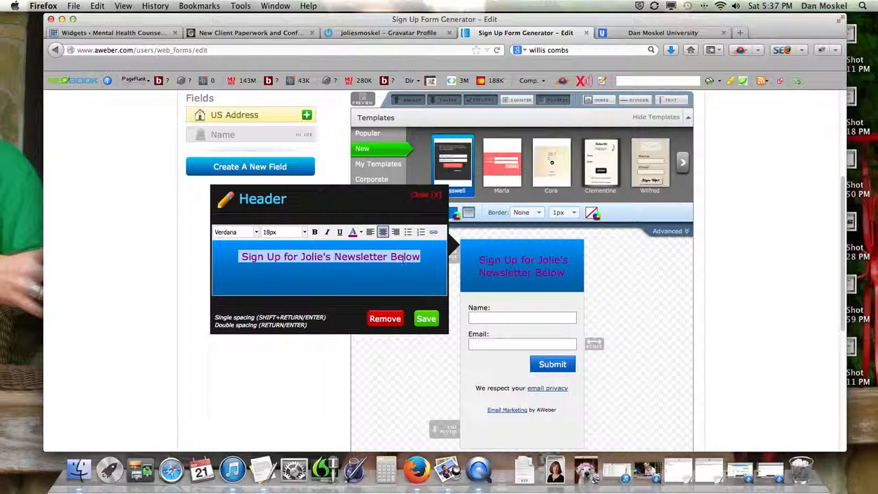
# Step: Make the header text bold, try underlining it and remove the underline, and save the header
pyautogui.click(315, 232)
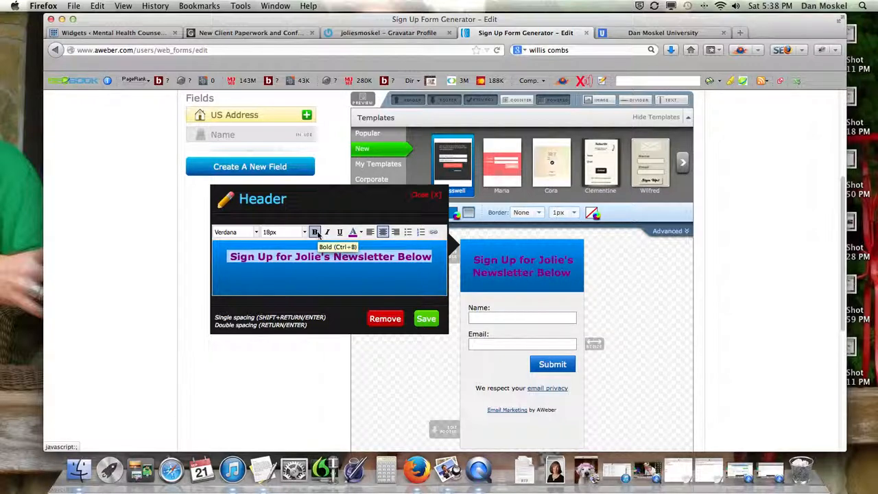
pyautogui.click(341, 232)
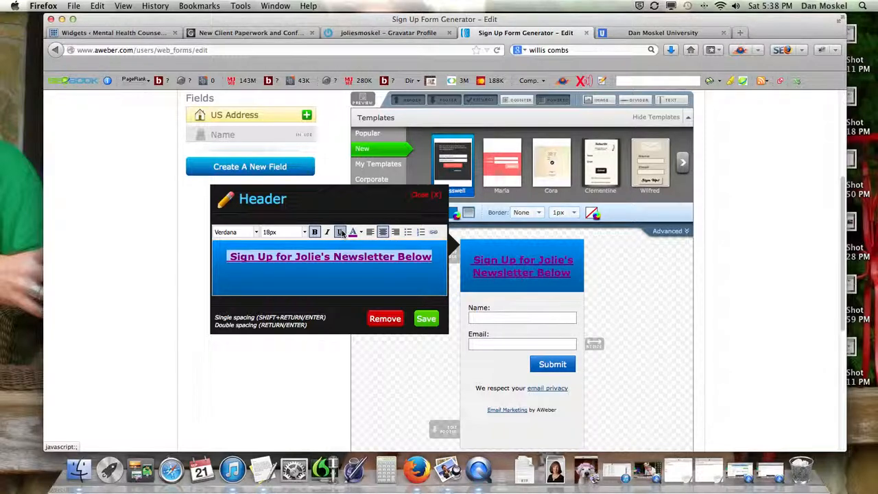
pyautogui.click(341, 232)
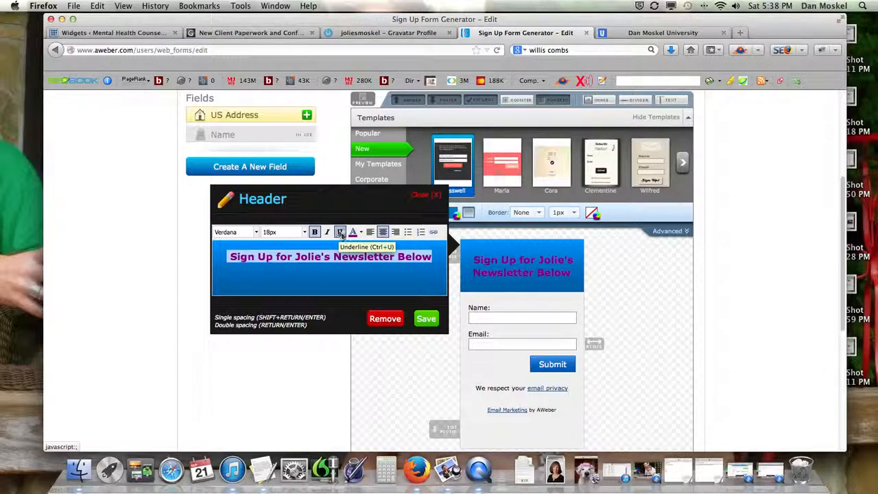
pyautogui.click(426, 319)
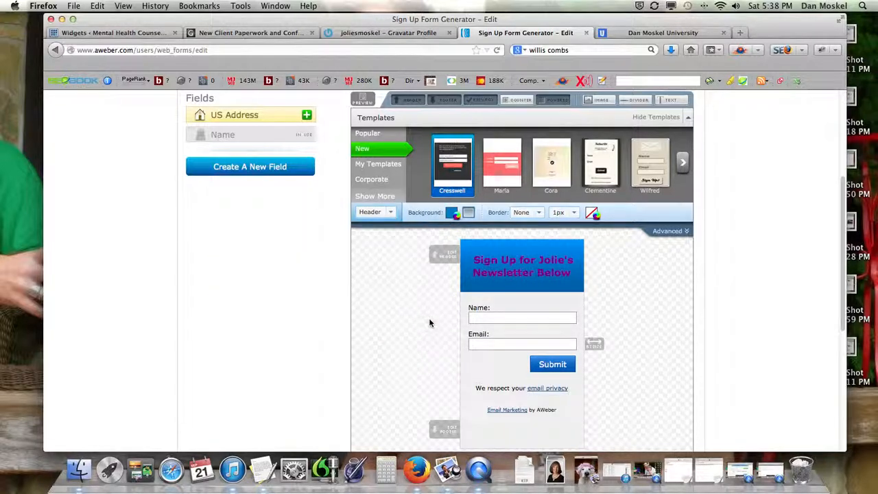
# Step: Check the existing sidebar newsletter form on the website's paperwork page, and set the form header's background to no color
pyautogui.click(453, 214)
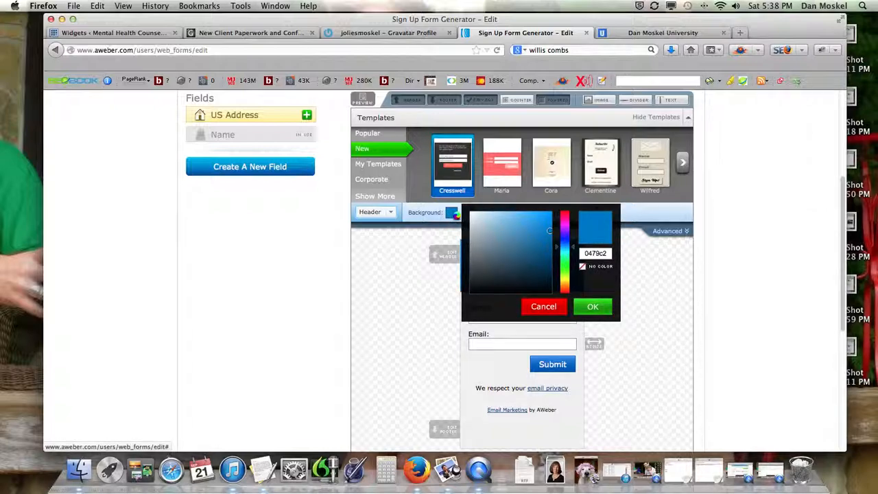
pyautogui.click(279, 38)
pyautogui.scroll(15, 537, 215)
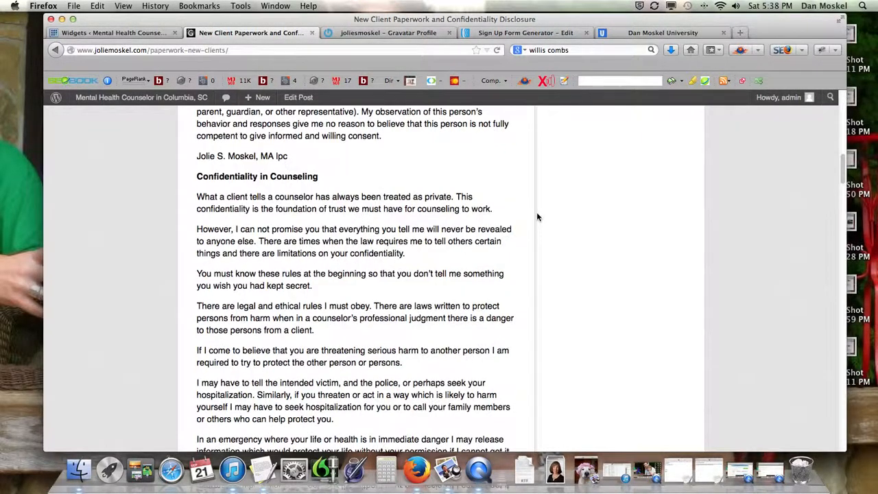
pyautogui.scroll(5, 537, 216)
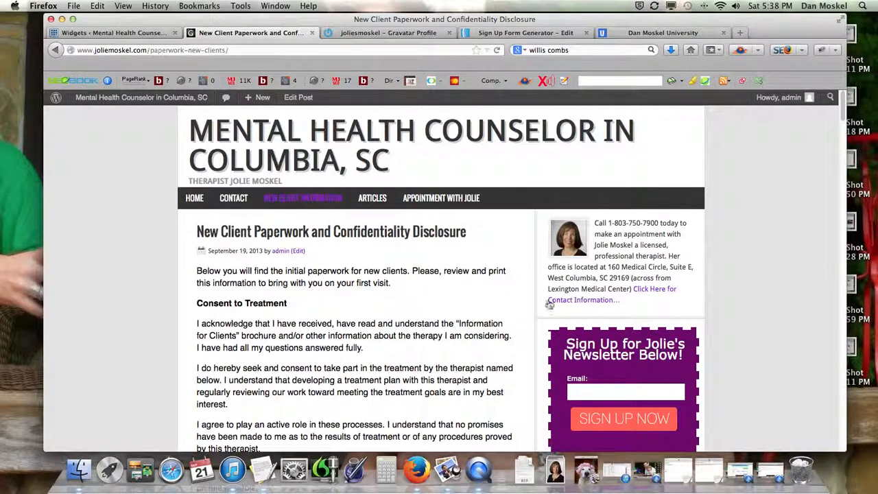
pyautogui.click(514, 34)
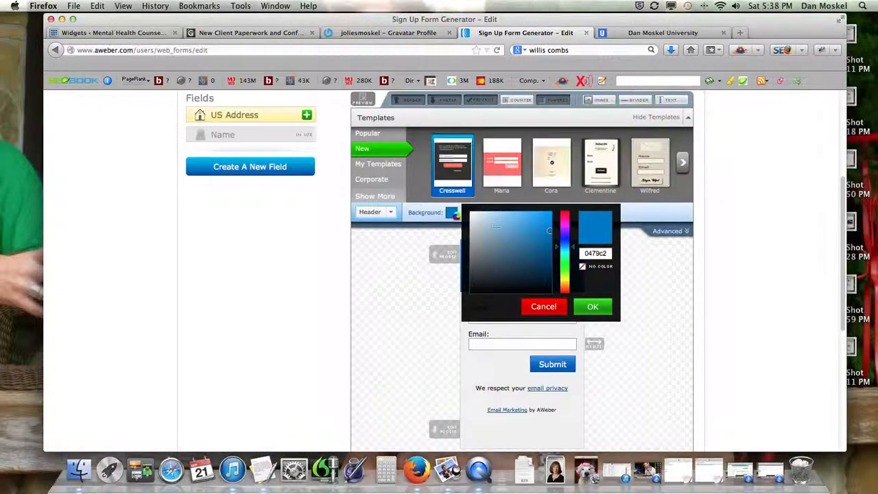
pyautogui.click(584, 266)
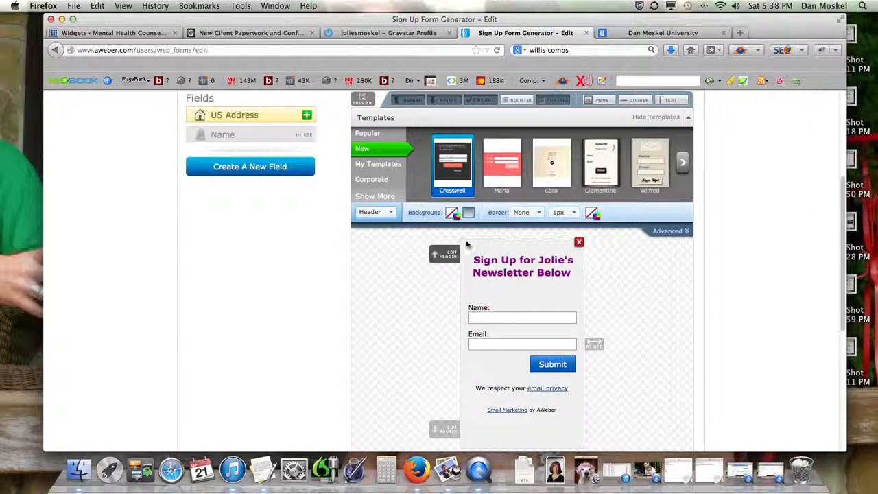
# Step: Try a white (ffffff) background on the form header, and return it to no color
pyautogui.click(453, 213)
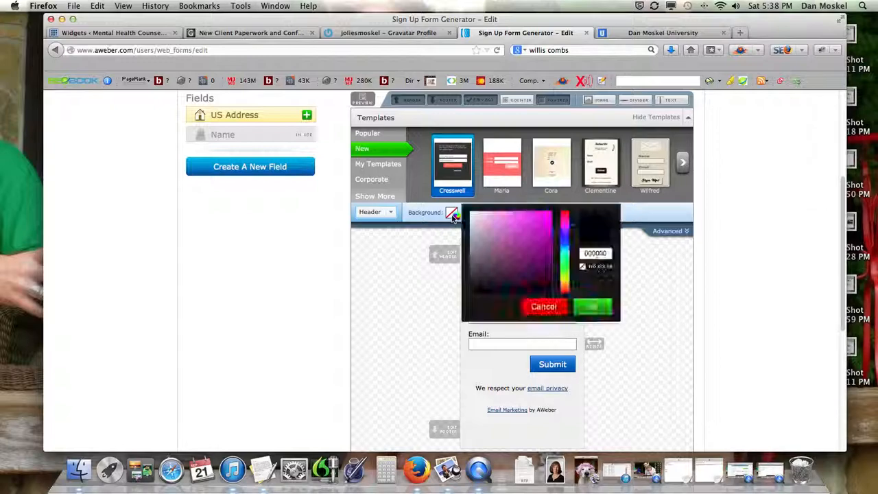
pyautogui.moveTo(472, 290); pyautogui.dragTo(464, 206)
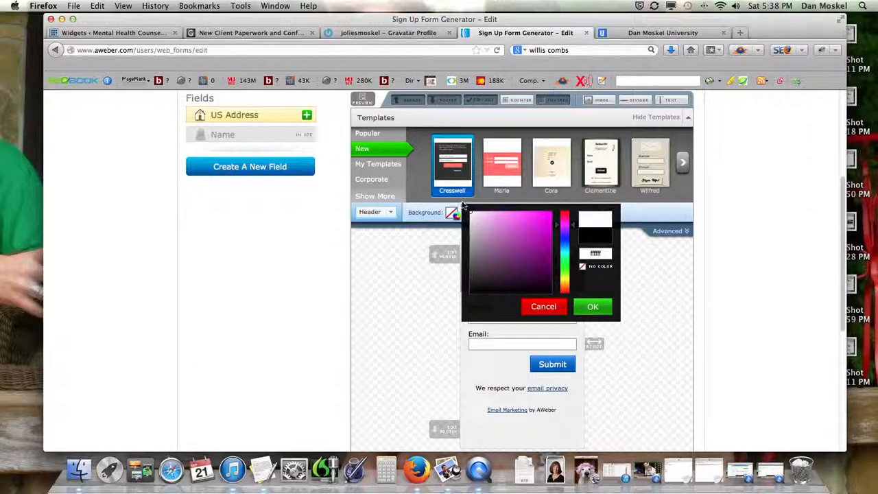
pyautogui.click(594, 307)
pyautogui.click(666, 231)
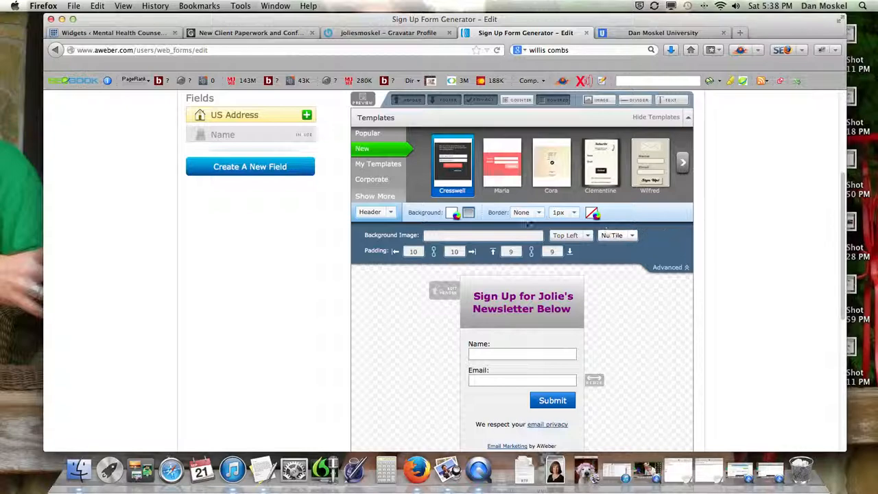
pyautogui.click(458, 215)
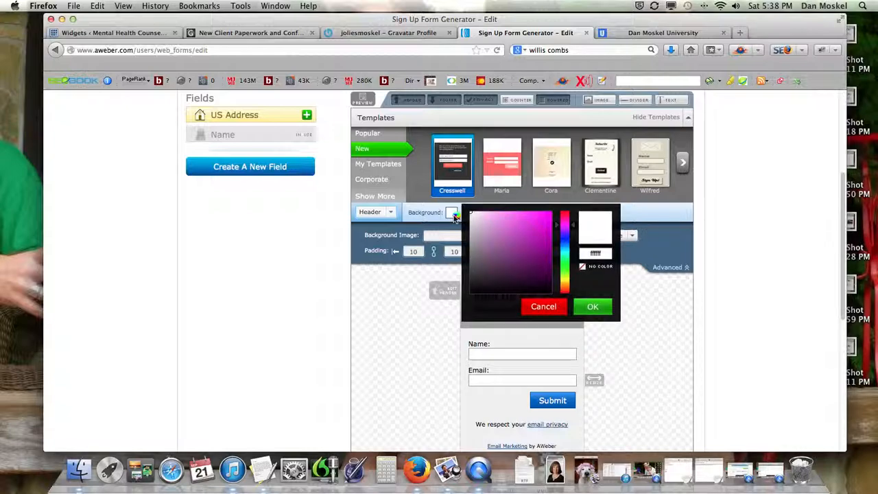
pyautogui.click(598, 265)
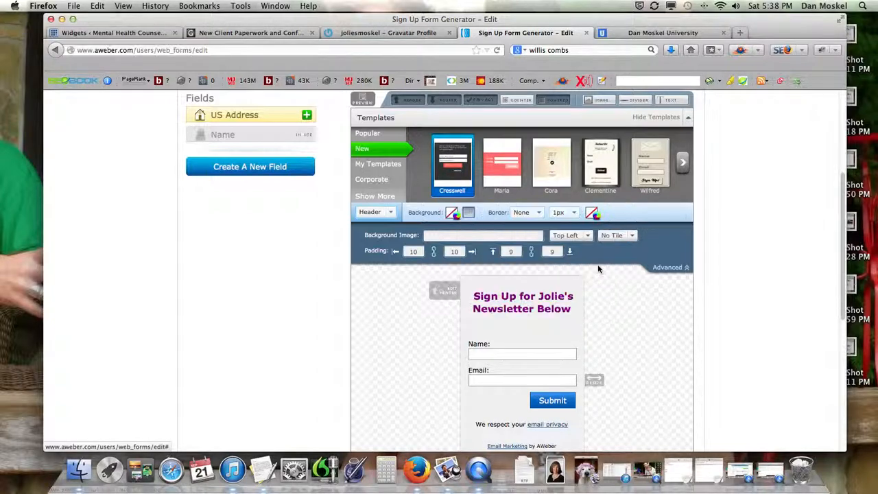
# Step: Switch to the form's body settings and set the body background to no color
pyautogui.click(388, 213)
pyautogui.click(383, 243)
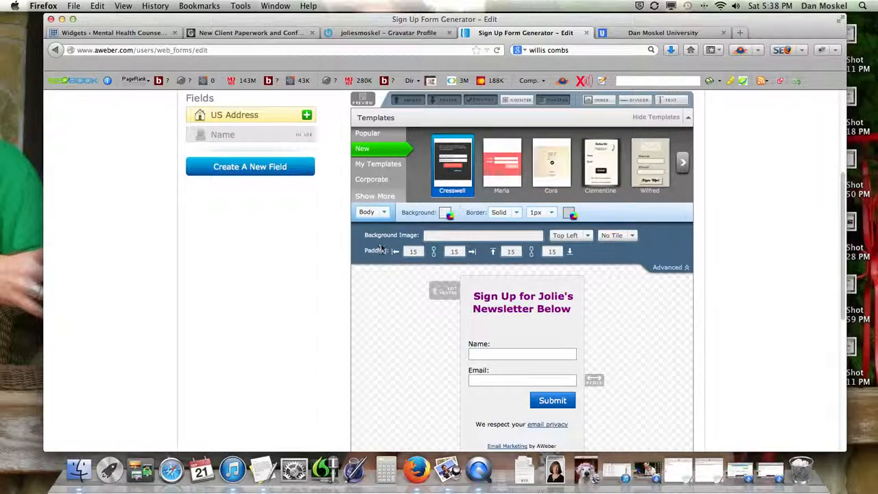
pyautogui.click(380, 214)
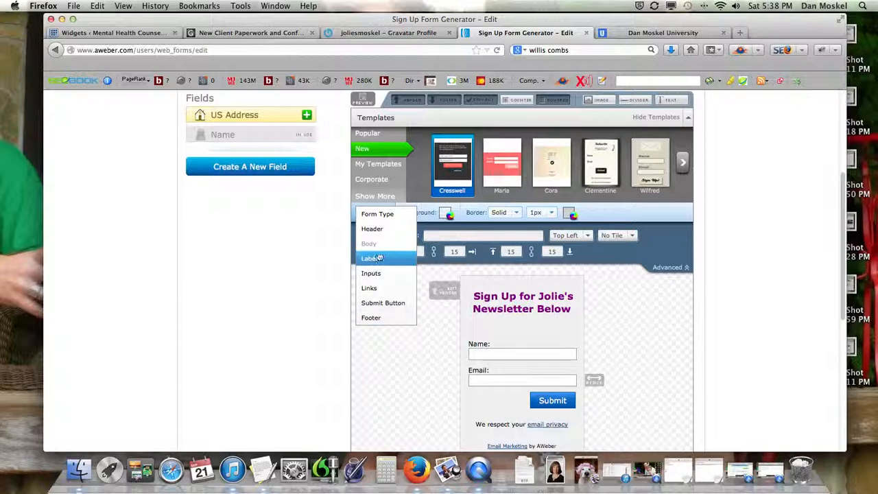
pyautogui.click(374, 245)
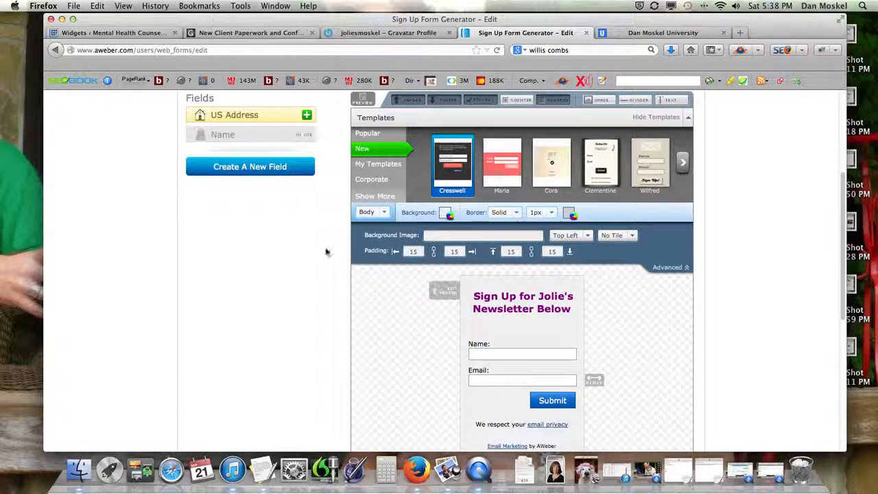
pyautogui.click(676, 267)
pyautogui.click(664, 233)
pyautogui.click(447, 214)
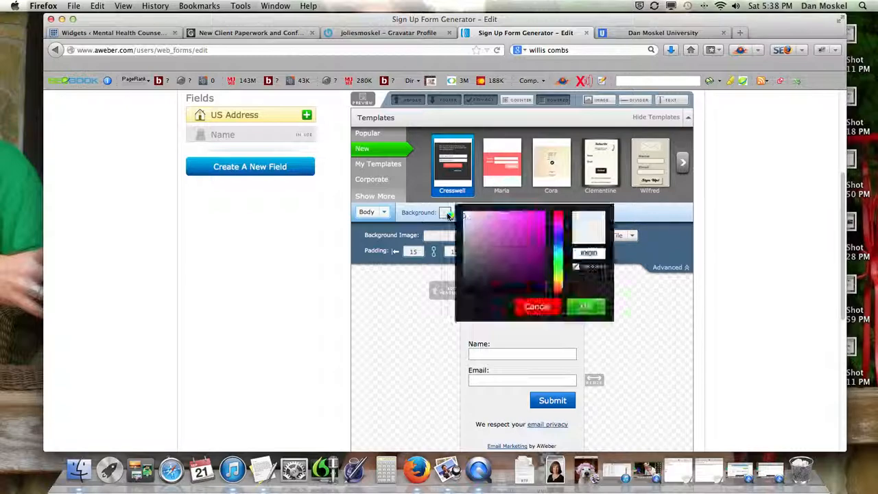
pyautogui.click(588, 267)
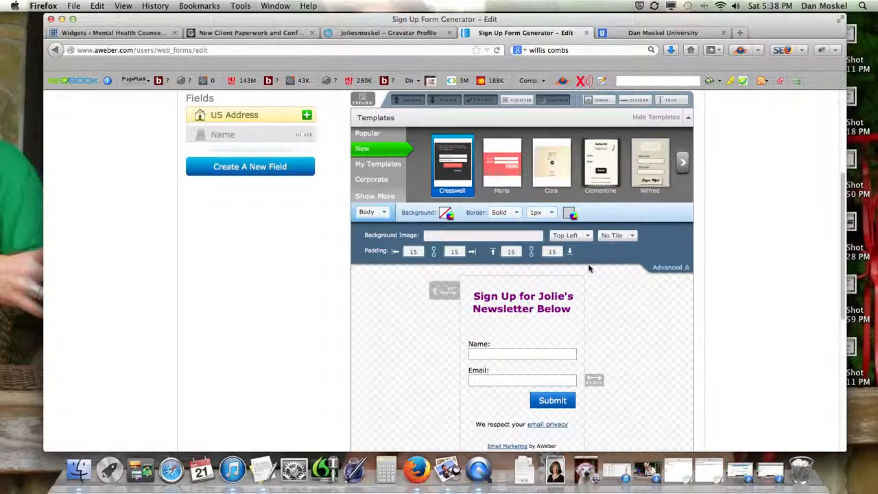
# Step: Return to the header settings and set the header's top and bottom padding to 1
pyautogui.scroll(-2, 568, 288)
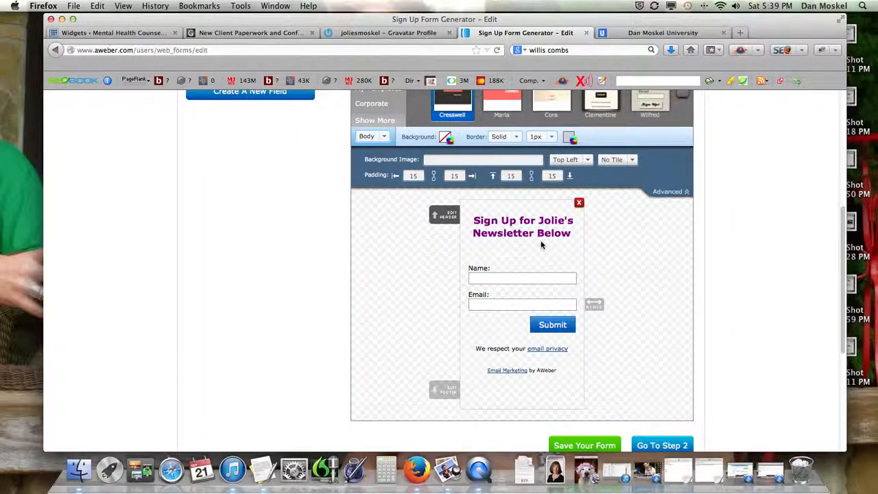
pyautogui.scroll(2, 539, 243)
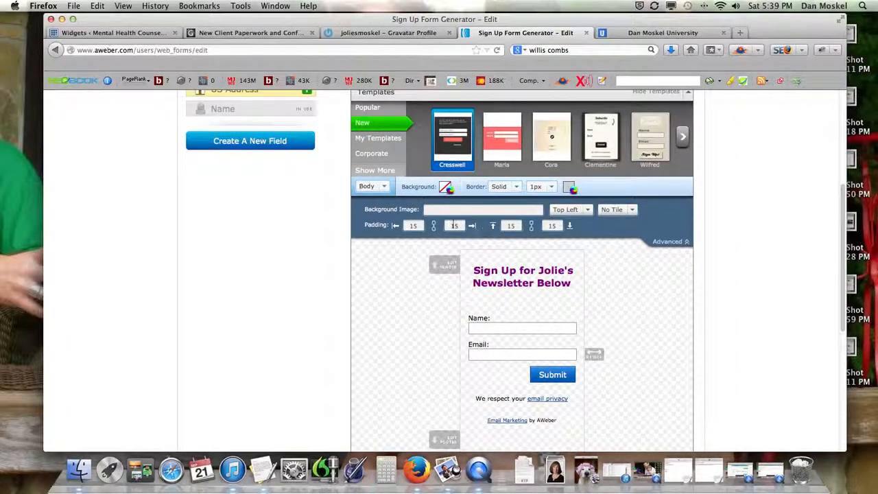
pyautogui.click(373, 186)
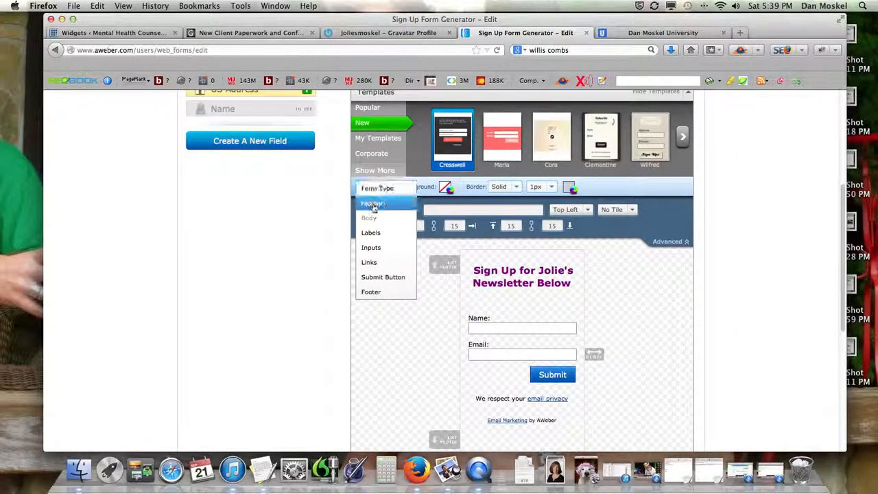
pyautogui.click(374, 202)
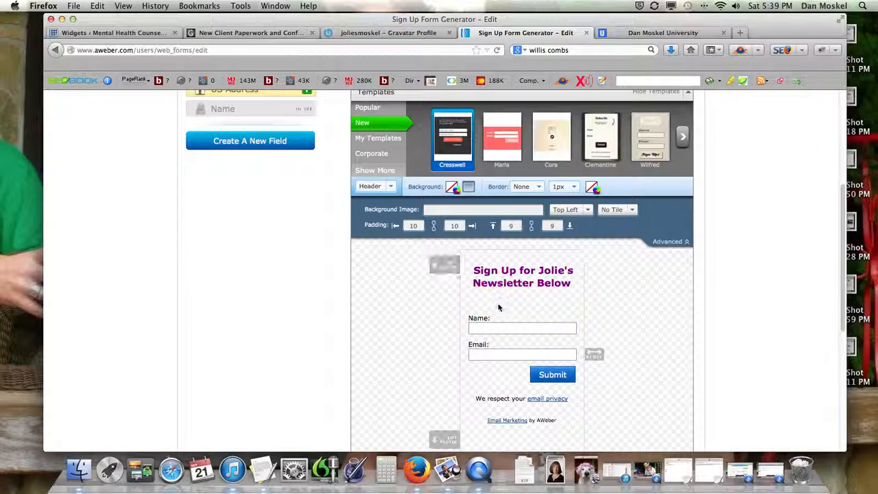
pyautogui.moveTo(514, 226); pyautogui.dragTo(504, 225)
pyautogui.write('1')
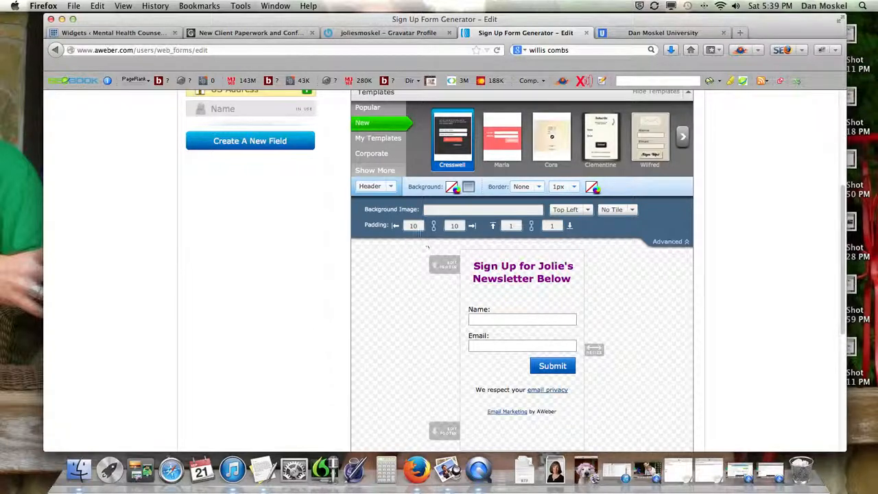
# Step: Copy the header text's purple color code #800080, leaving the header editor without changing the text
pyautogui.click(388, 188)
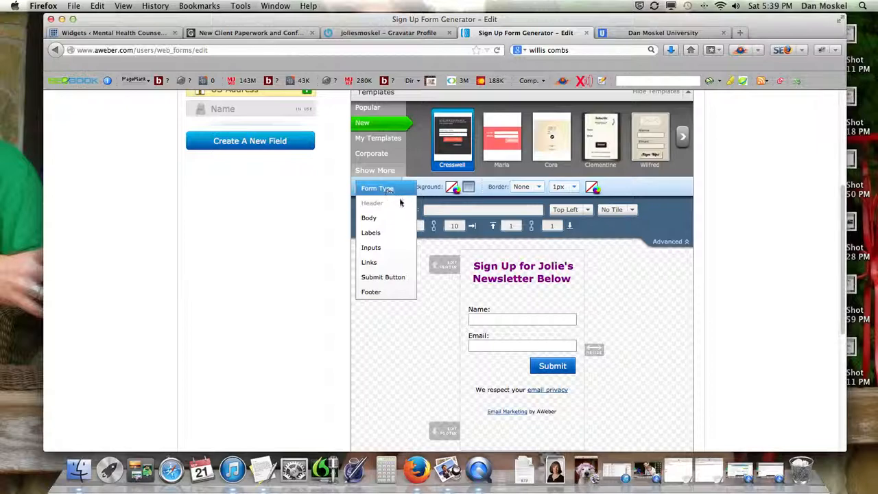
pyautogui.click(395, 201)
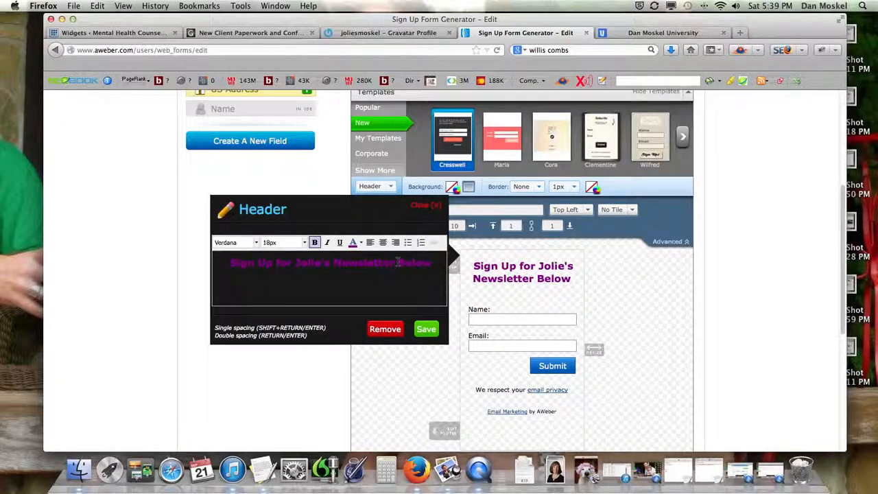
pyautogui.click(360, 243)
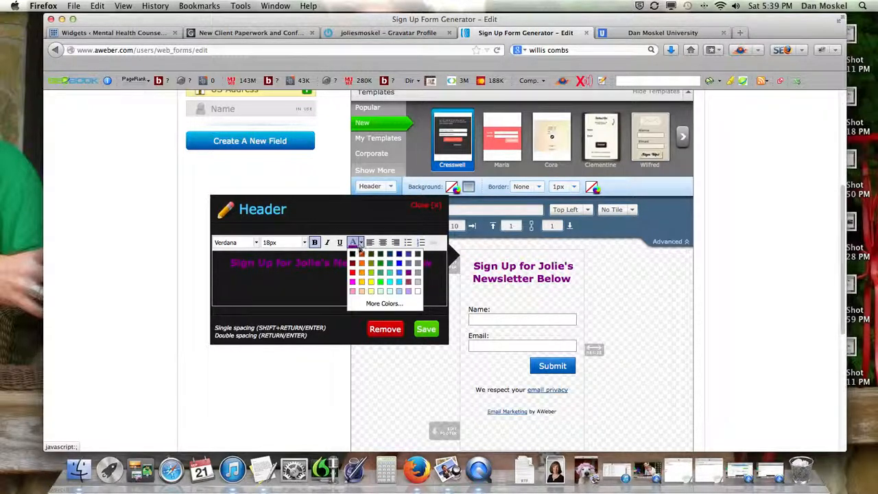
pyautogui.click(390, 304)
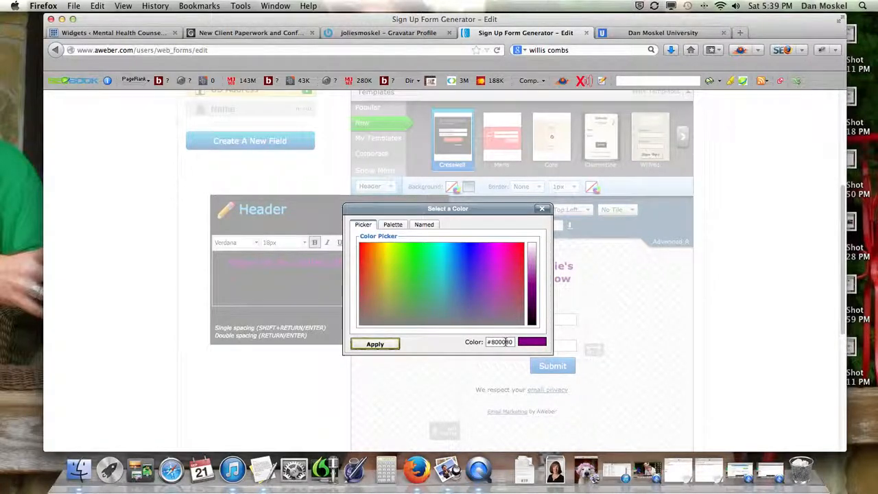
pyautogui.tripleClick(514, 341)
pyautogui.press('super+c')
pyautogui.click(542, 209)
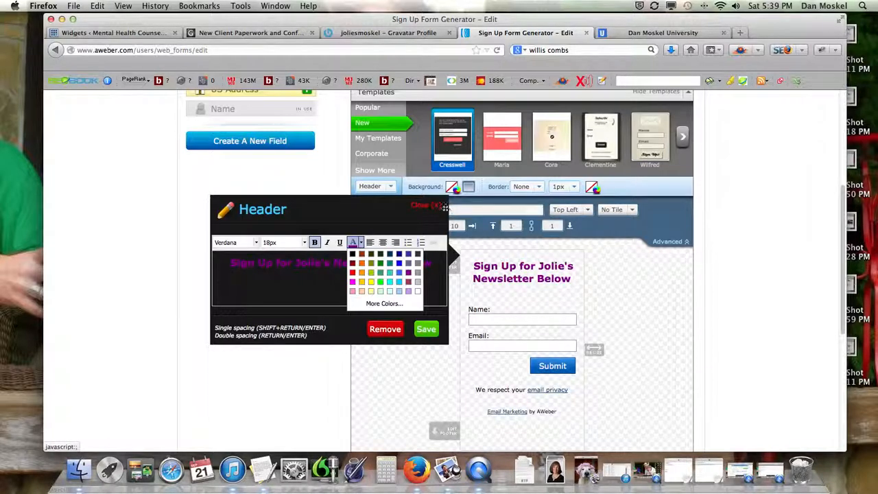
pyautogui.click(427, 205)
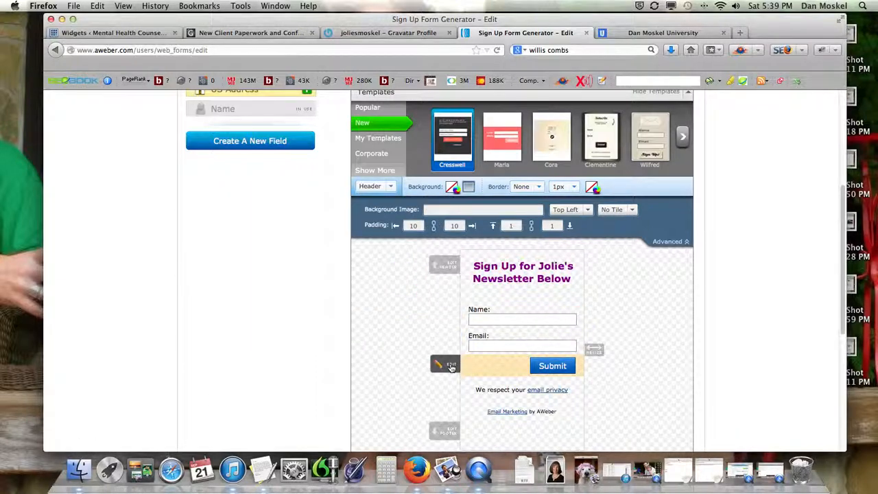
# Step: Try replacing the form button's text with "Sig", undo the edit and save the button with the text "Submit"
pyautogui.click(450, 365)
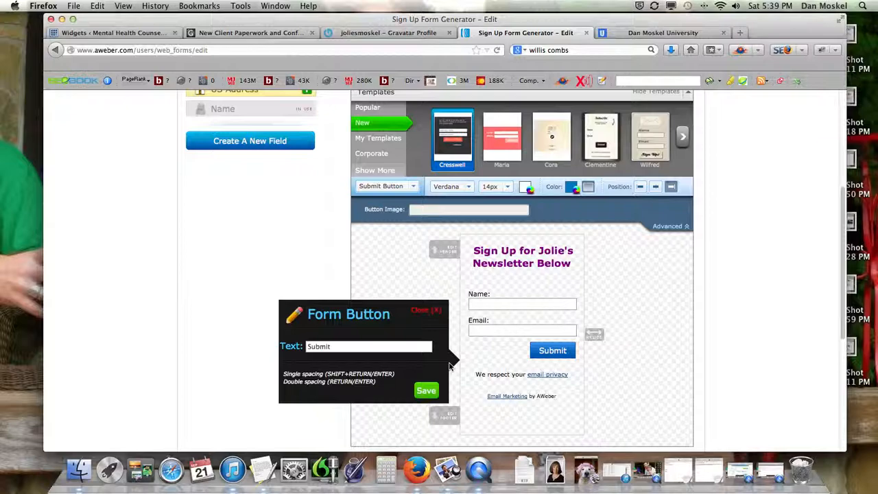
pyautogui.moveTo(338, 346); pyautogui.dragTo(302, 345)
pyautogui.write('Si')
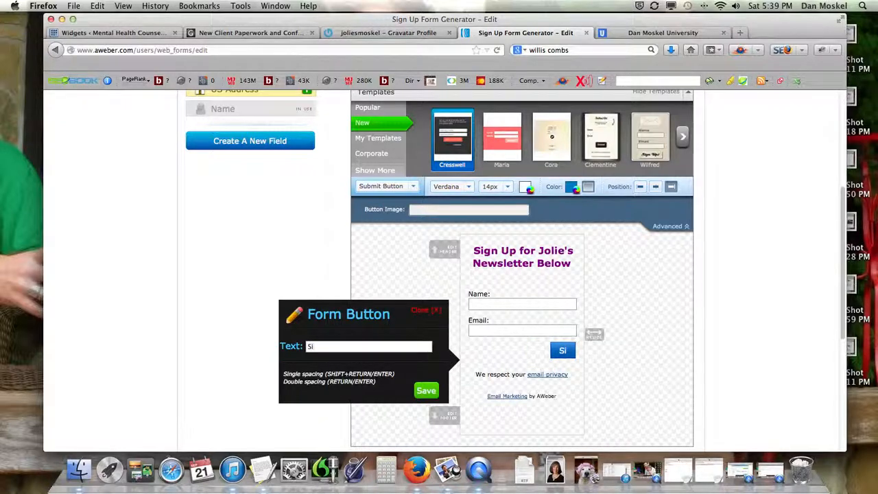
pyautogui.write('g')
pyautogui.press('super+z')
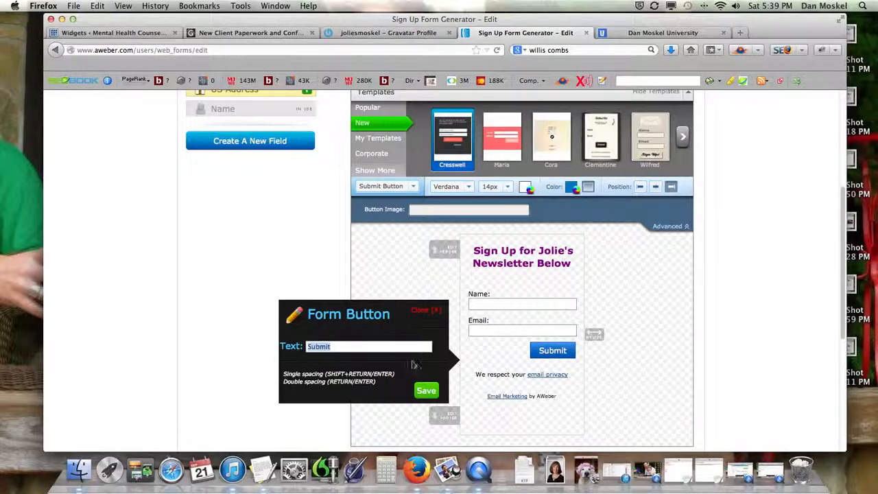
pyautogui.click(426, 390)
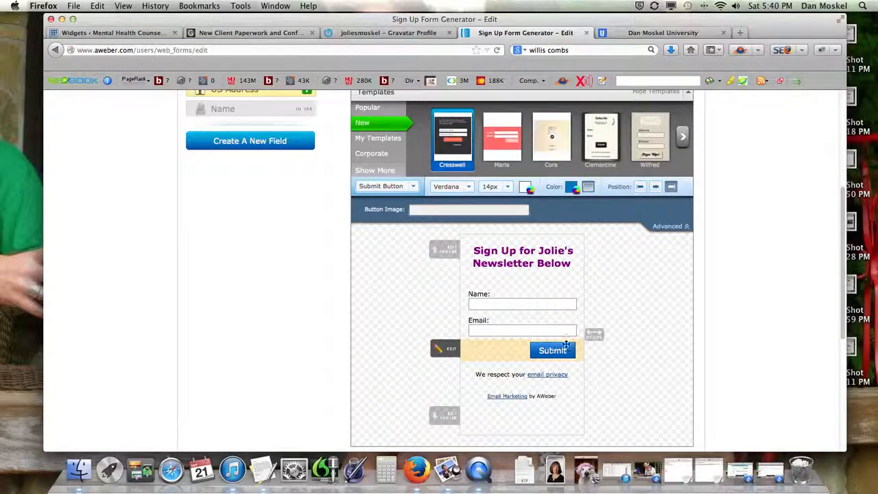
# Step: Set the submit button's color to #800080 and center the button in the form
pyautogui.click(572, 188)
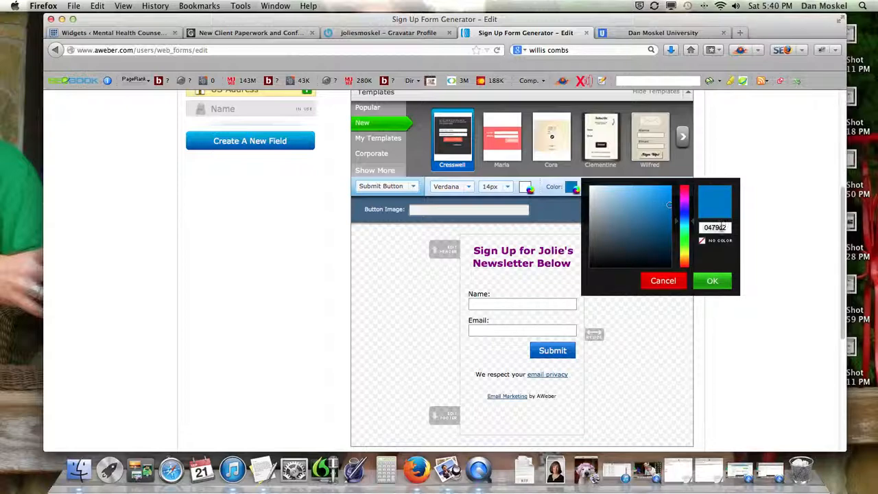
pyautogui.press('super+v')
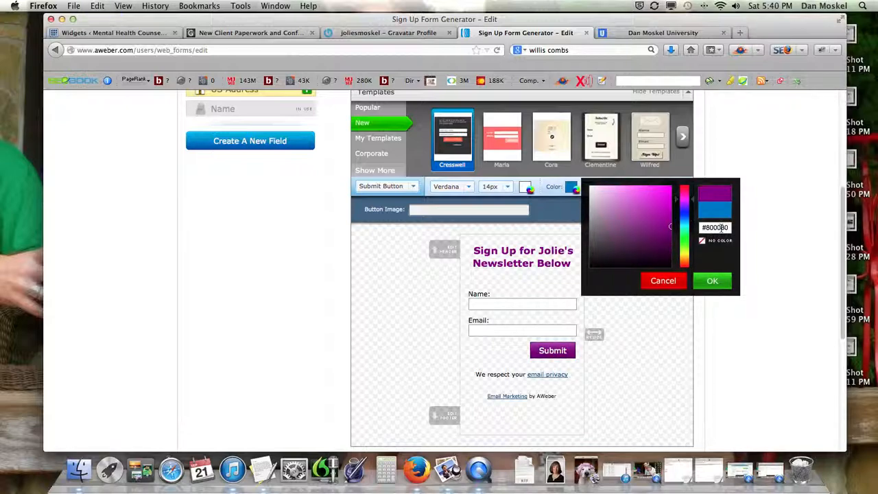
pyautogui.click(712, 283)
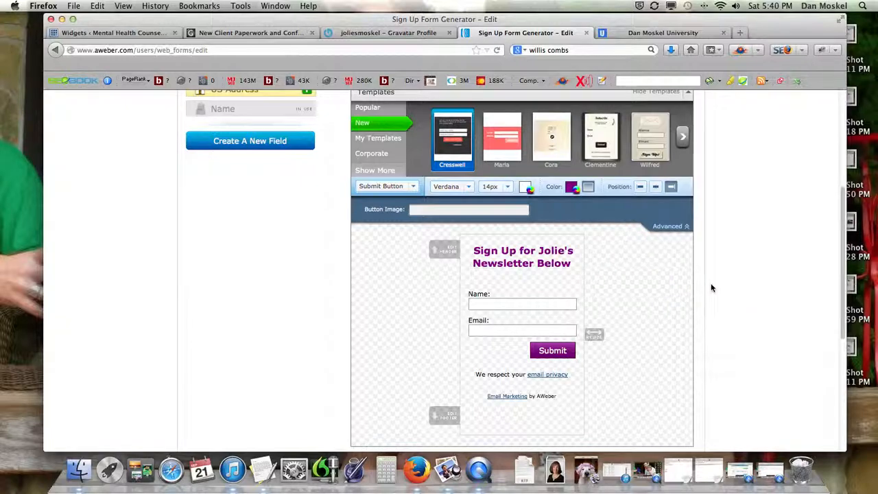
pyautogui.click(656, 187)
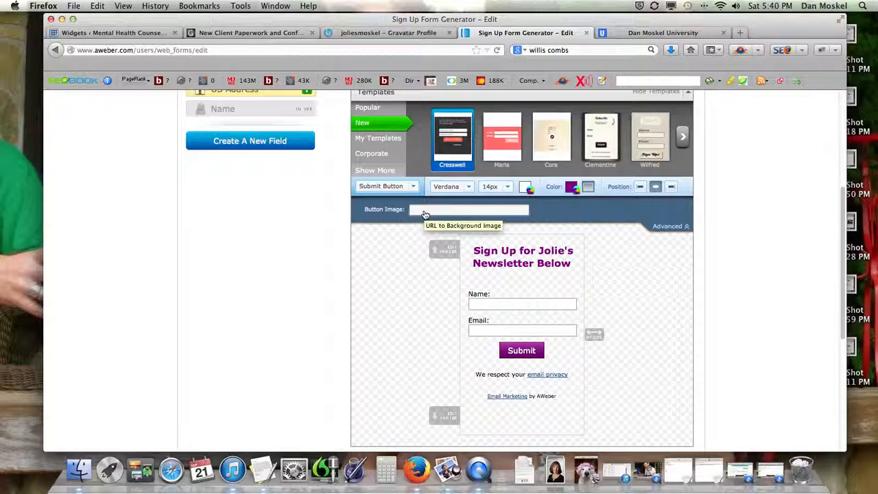
# Step: Try a 36px font size for the submit button's text, and settle on 18px
pyautogui.click(507, 195)
pyautogui.click(511, 361)
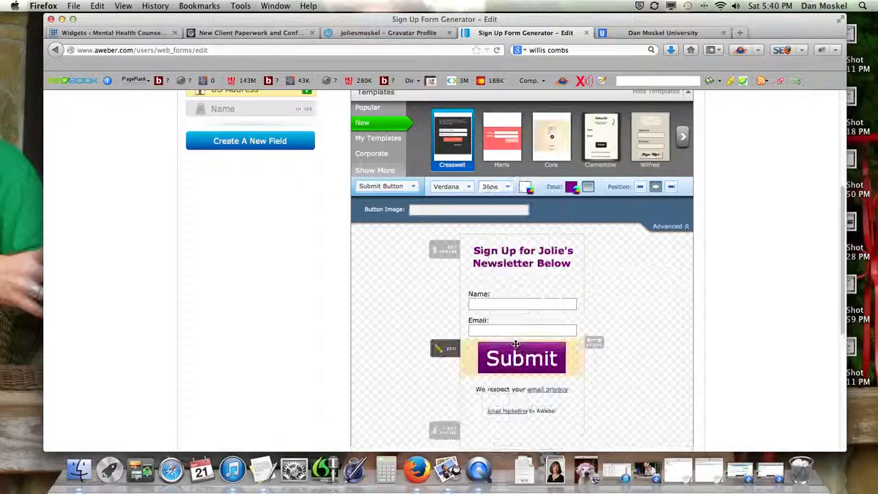
pyautogui.click(506, 188)
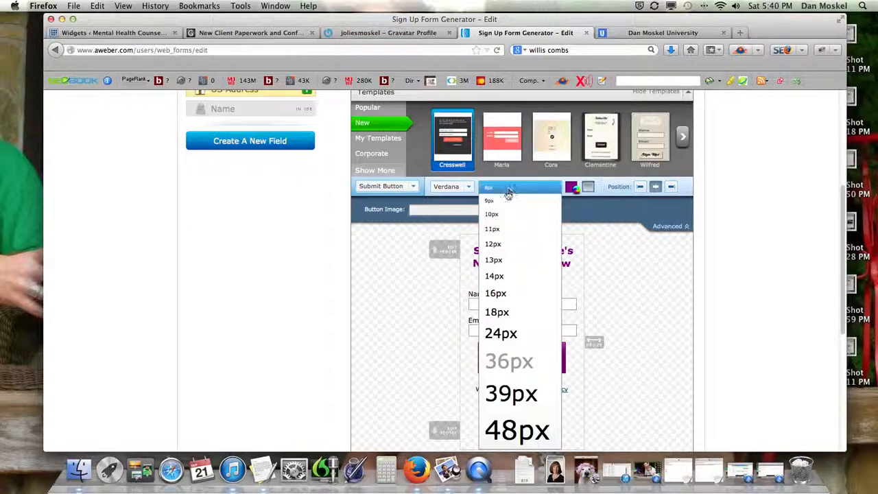
pyautogui.click(506, 311)
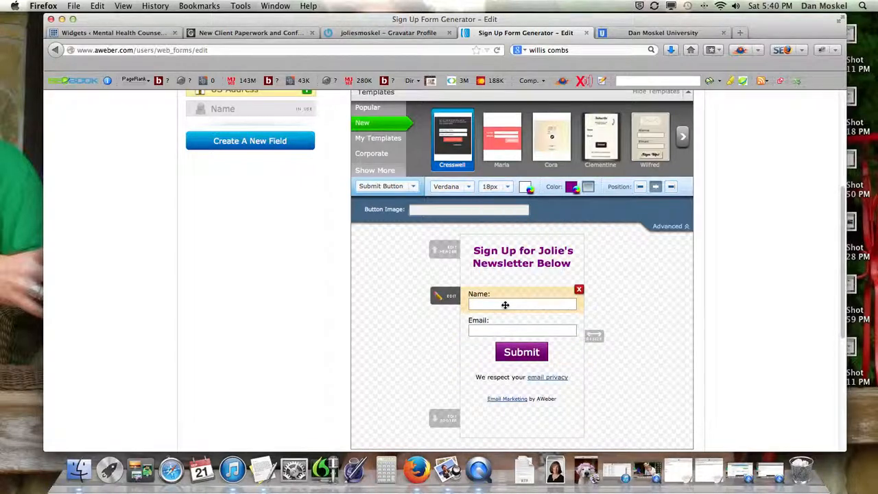
# Step: Switch to the link settings and remove the email privacy line, the AWeber attribution line and the footer from the form
pyautogui.click(414, 186)
pyautogui.click(384, 265)
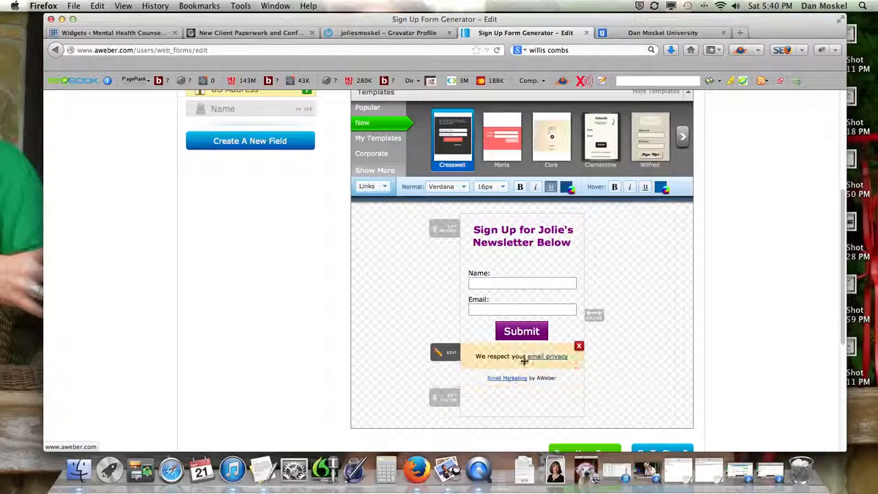
pyautogui.click(579, 346)
pyautogui.click(579, 347)
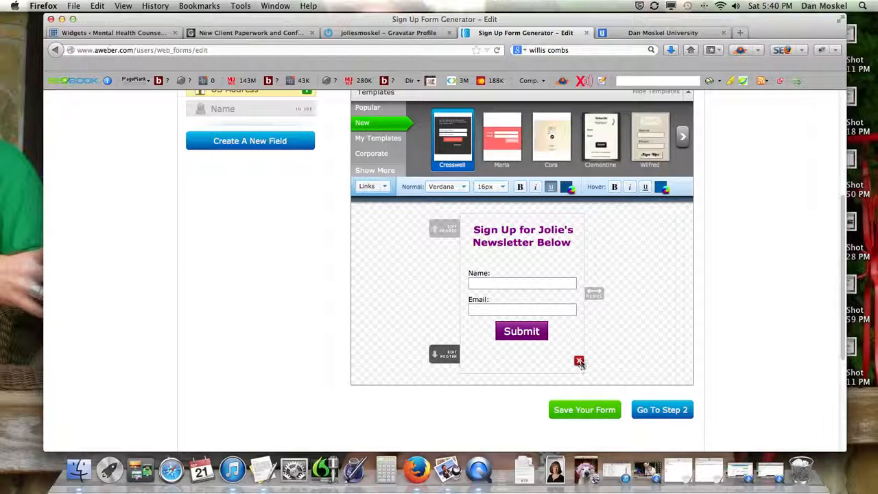
pyautogui.click(579, 361)
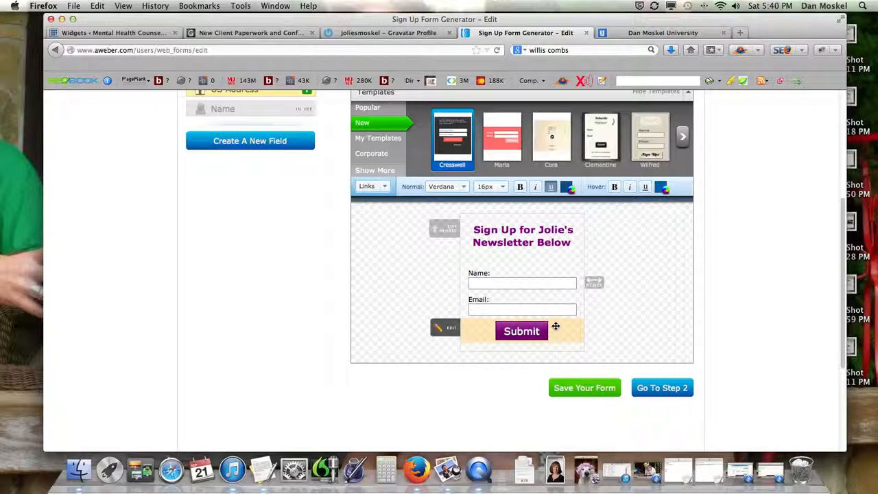
# Step: Remove the Name field from the form
pyautogui.click(388, 191)
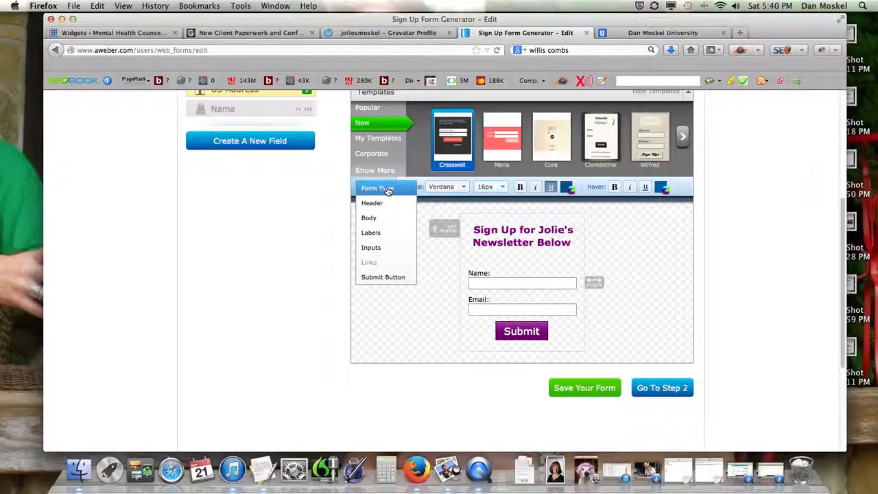
pyautogui.click(305, 221)
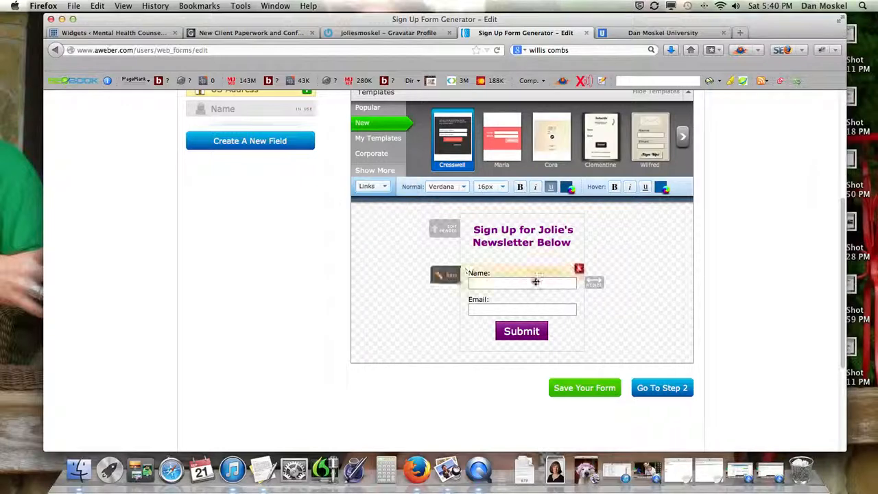
pyautogui.click(579, 268)
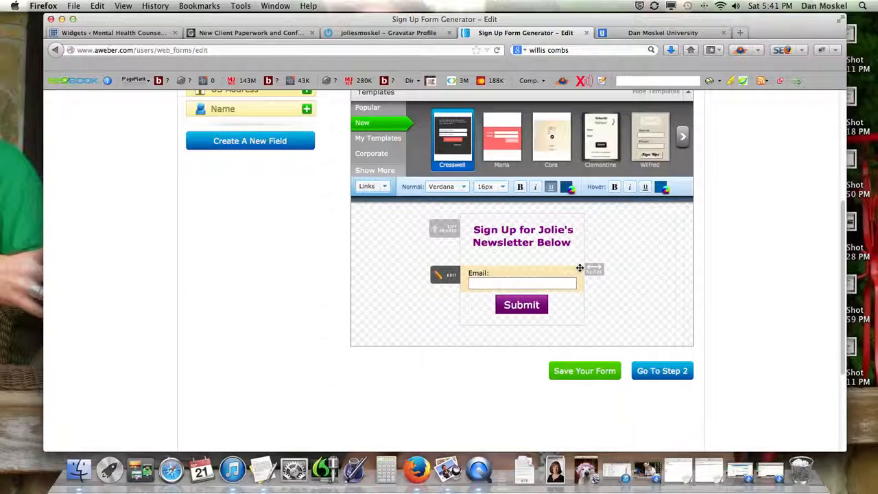
# Step: Switch to the form's input settings and show the advanced border and background options, closing the Email field editor unchanged
pyautogui.click(384, 191)
pyautogui.click(383, 248)
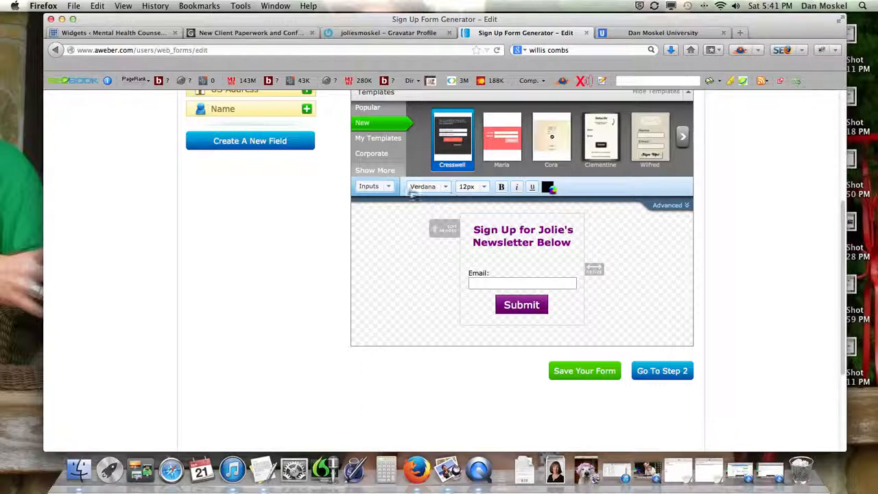
pyautogui.click(488, 285)
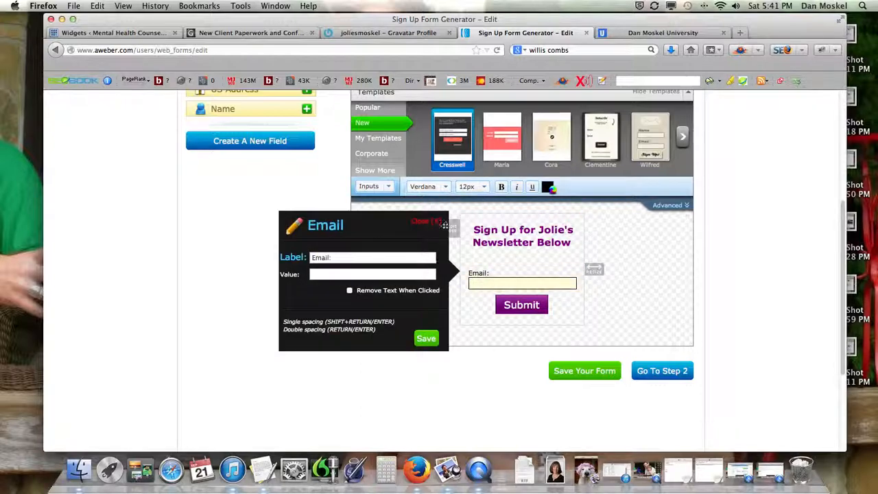
pyautogui.click(433, 221)
pyautogui.click(680, 208)
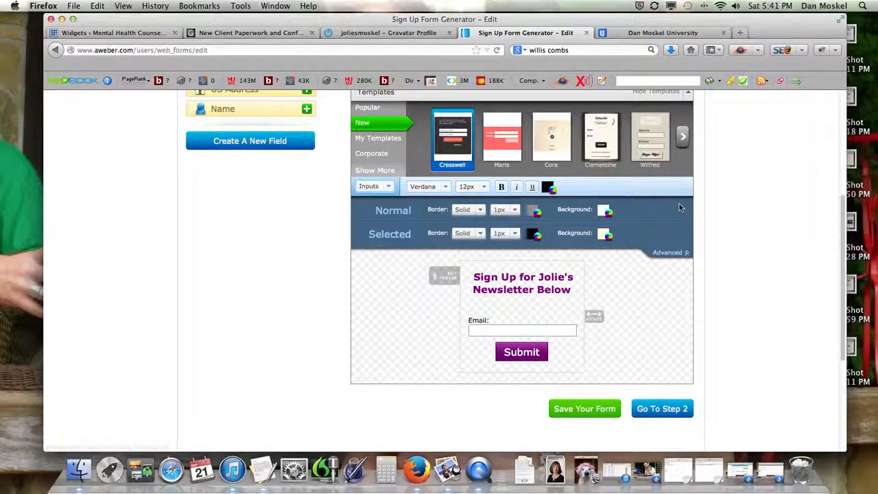
# Step: Compare the Email field's selected look with the one in the live newsletter form on the New Client Paperwork page, and return to the form editor
pyautogui.click(484, 332)
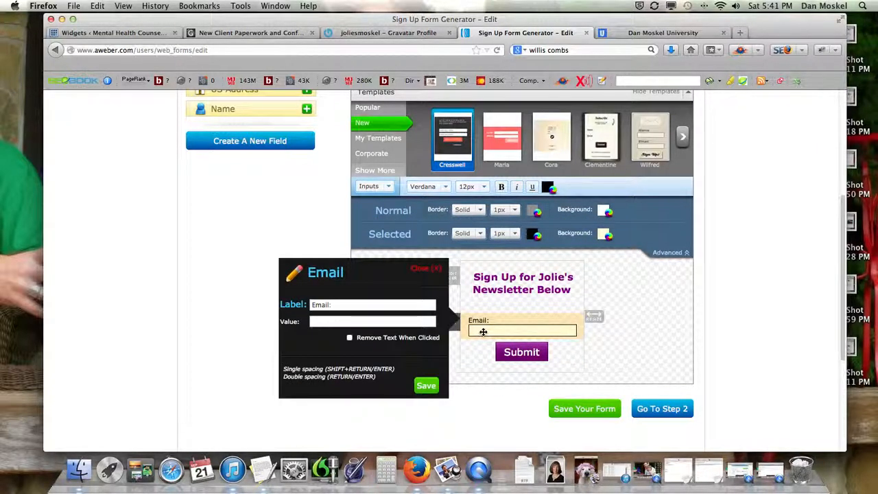
pyautogui.click(261, 32)
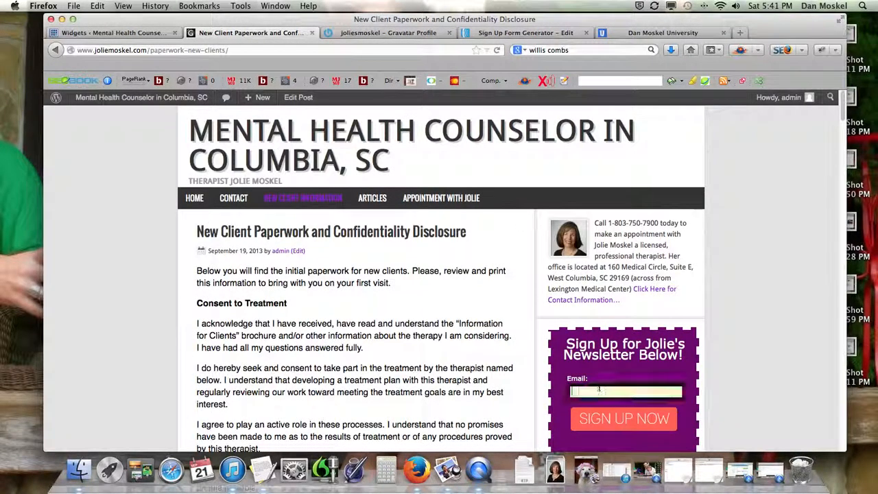
pyautogui.scroll(-1, 608, 395)
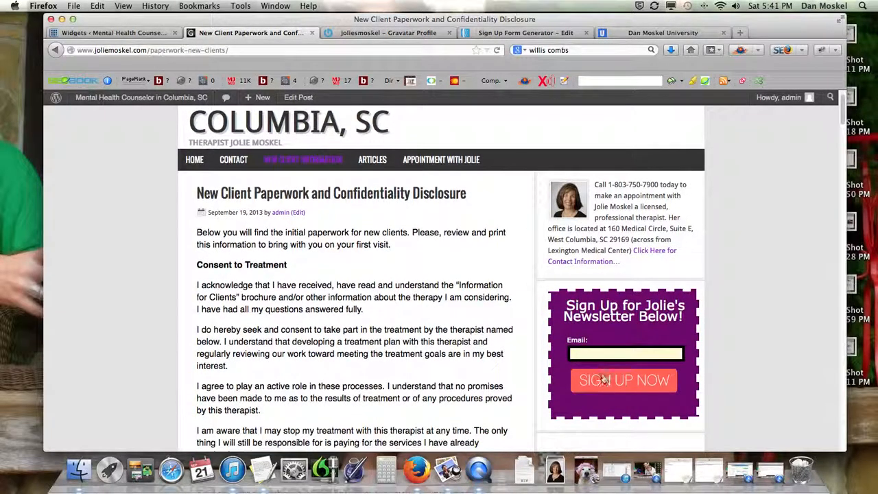
pyautogui.click(584, 352)
pyautogui.click(476, 354)
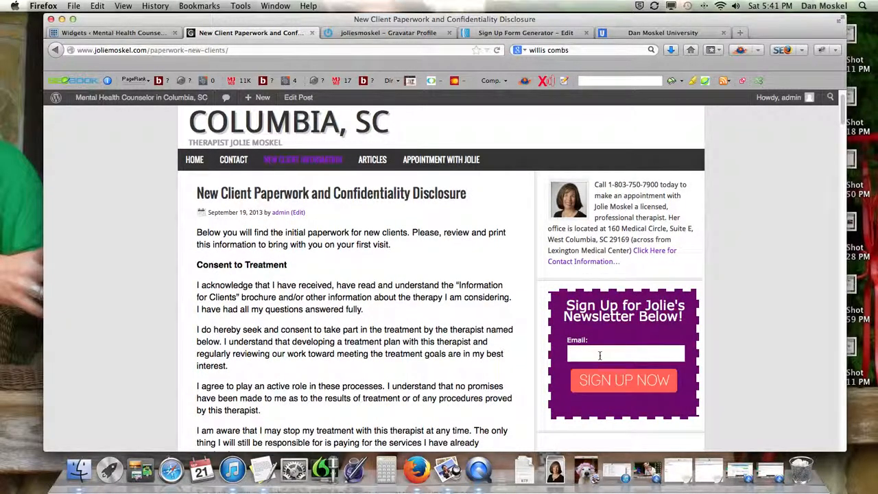
pyautogui.click(599, 354)
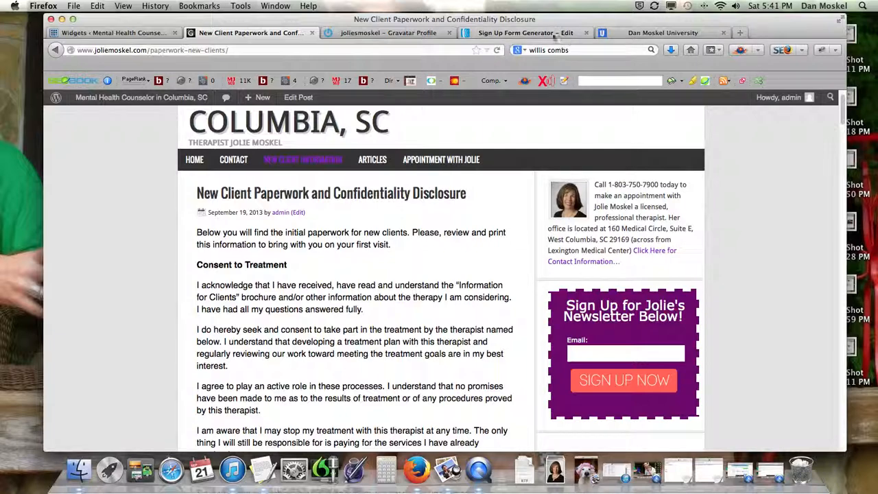
pyautogui.click(504, 33)
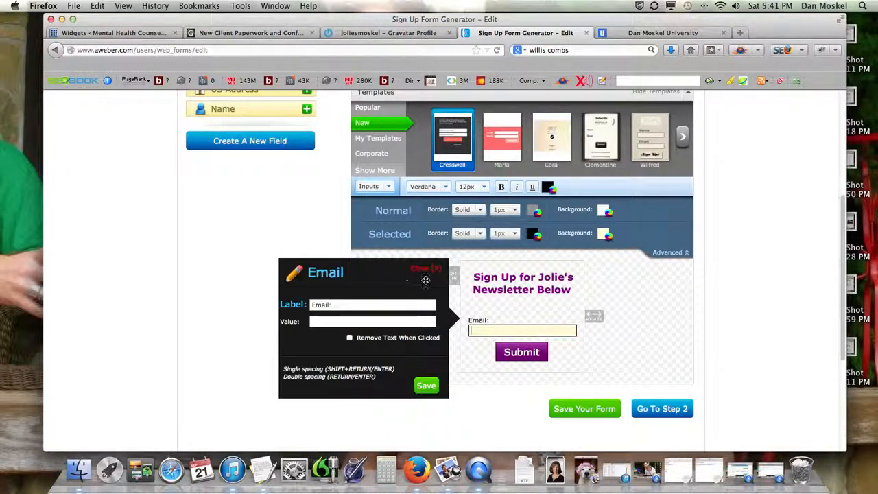
pyautogui.click(426, 269)
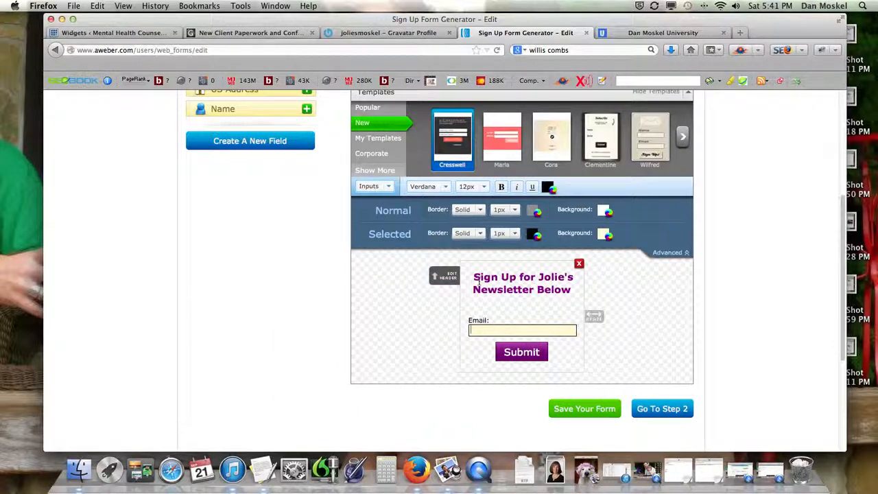
# Step: Deselect the Email field and set the input text's font size to 24px
pyautogui.click(743, 338)
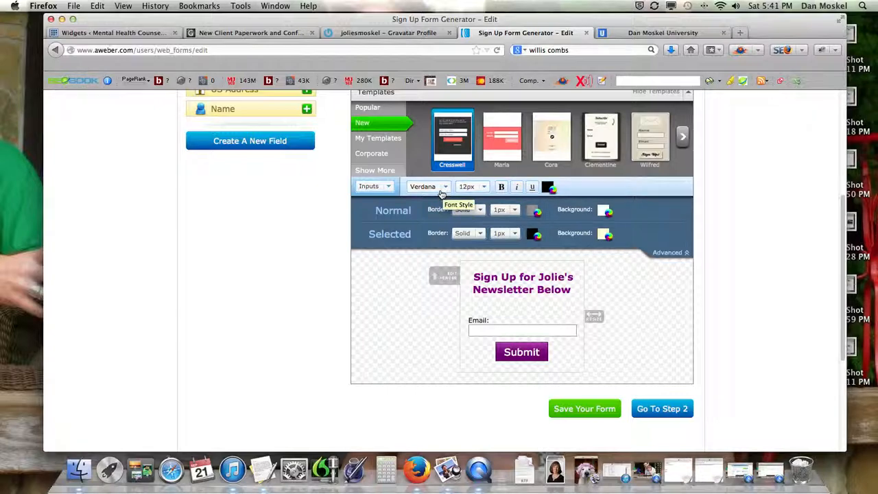
pyautogui.click(481, 186)
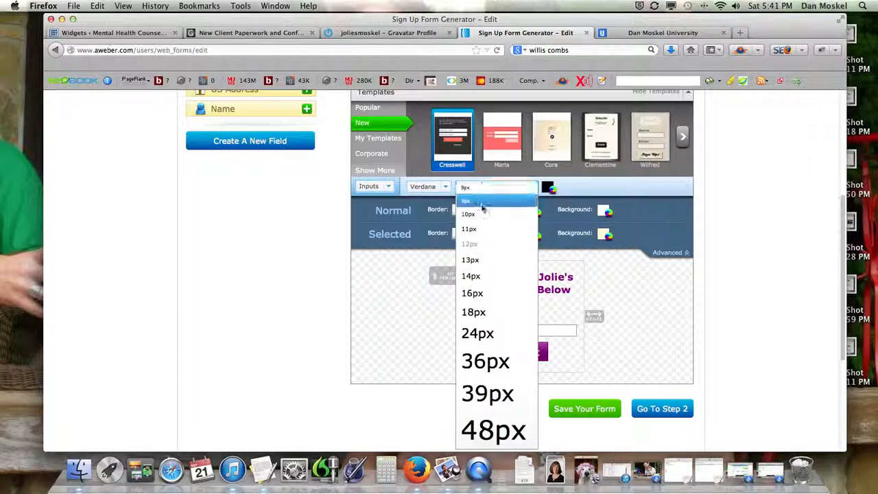
pyautogui.click(486, 332)
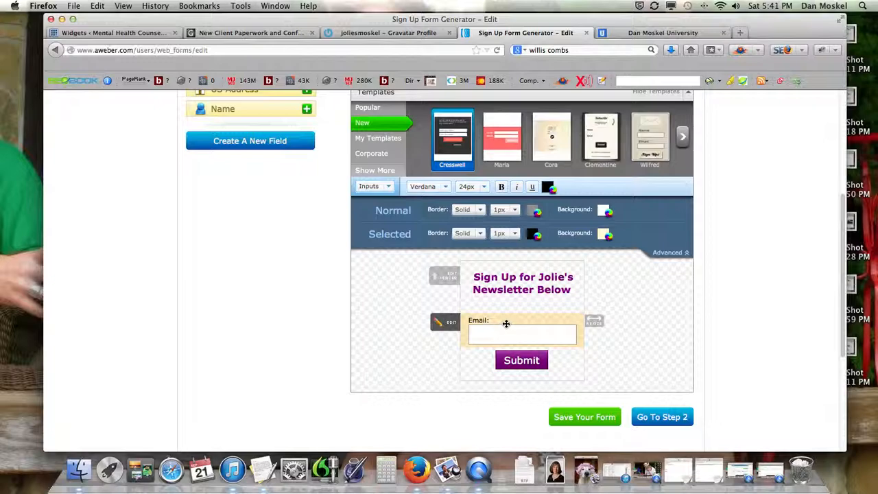
# Step: Switch to the label settings, try 39px and 18px font sizes for the labels, and settle on 14px
pyautogui.click(388, 188)
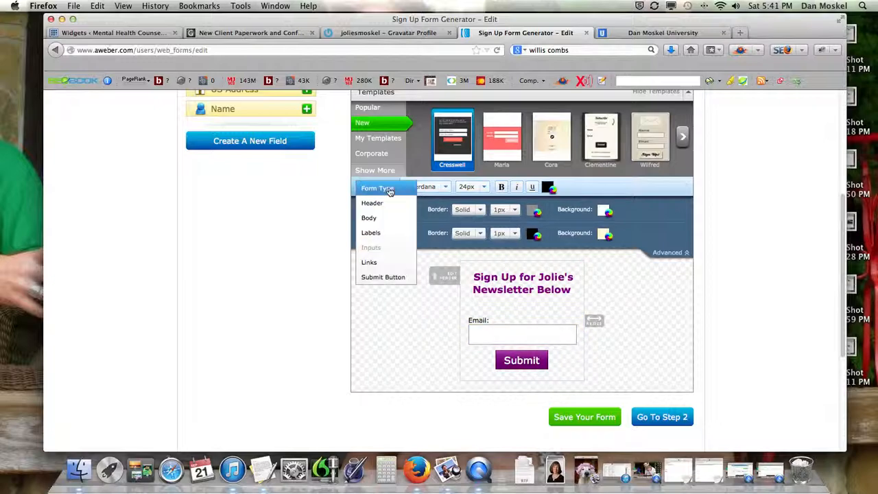
pyautogui.click(383, 232)
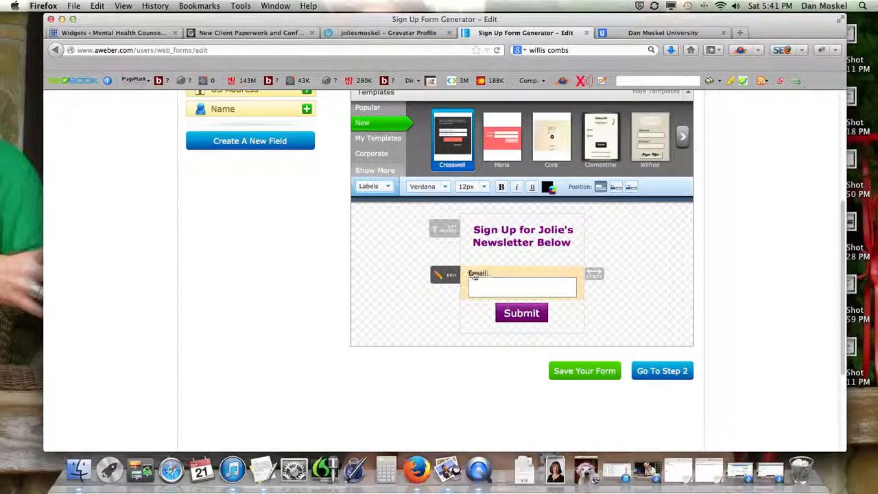
pyautogui.click(484, 190)
pyautogui.click(494, 391)
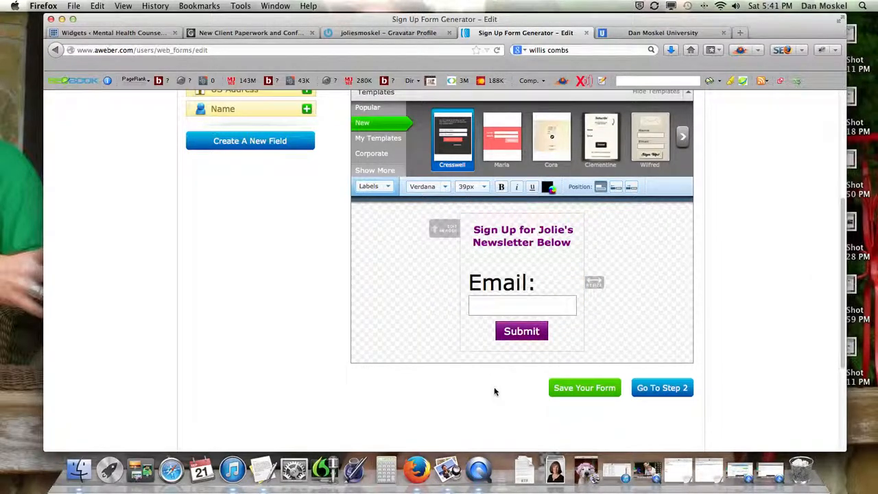
pyautogui.click(486, 190)
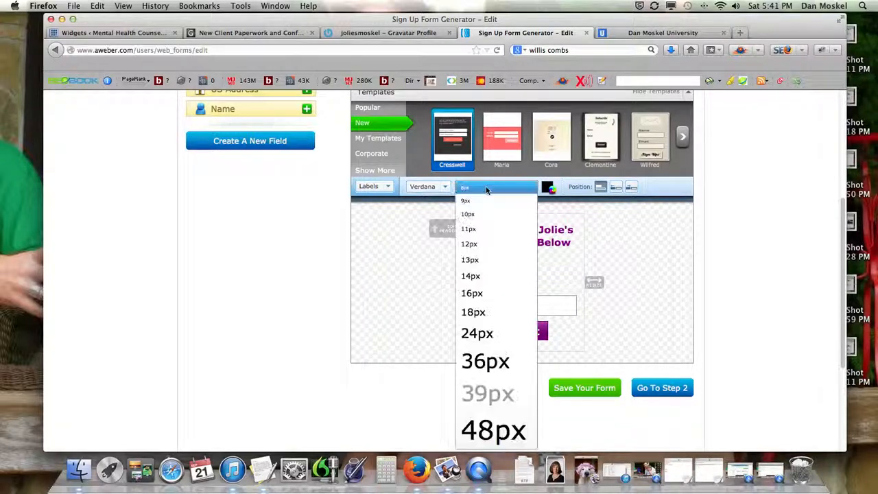
pyautogui.click(483, 312)
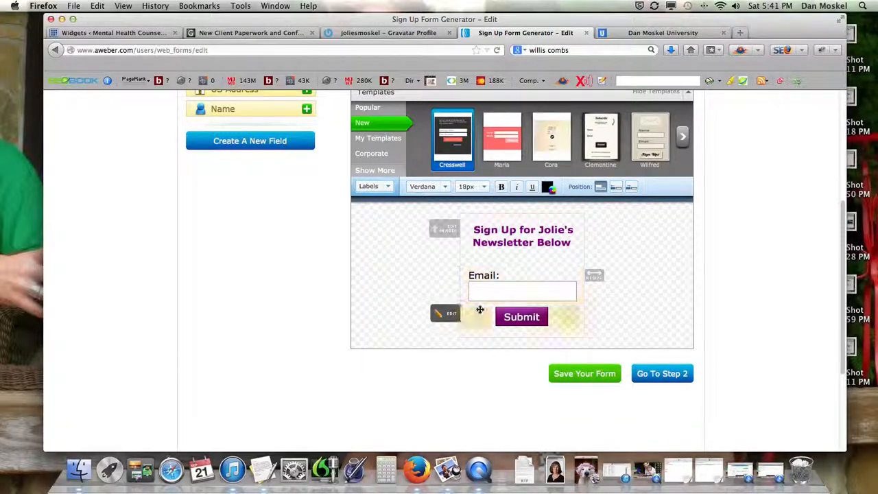
pyautogui.click(487, 190)
pyautogui.click(472, 275)
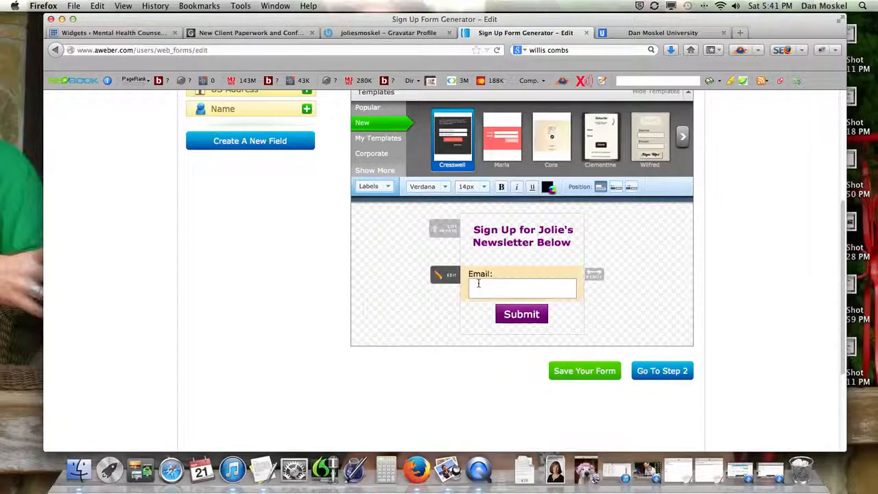
# Step: Switch to the form's body settings, show the advanced options and set the linked top and bottom padding to 1
pyautogui.click(388, 187)
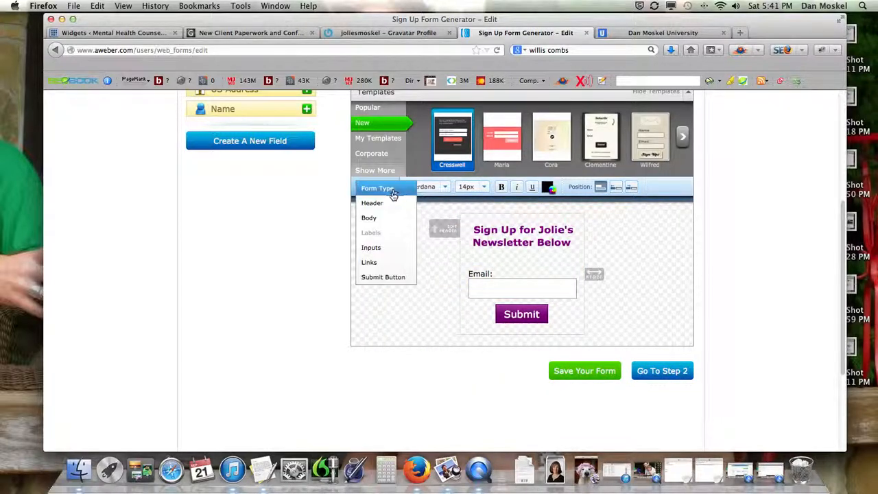
pyautogui.click(376, 218)
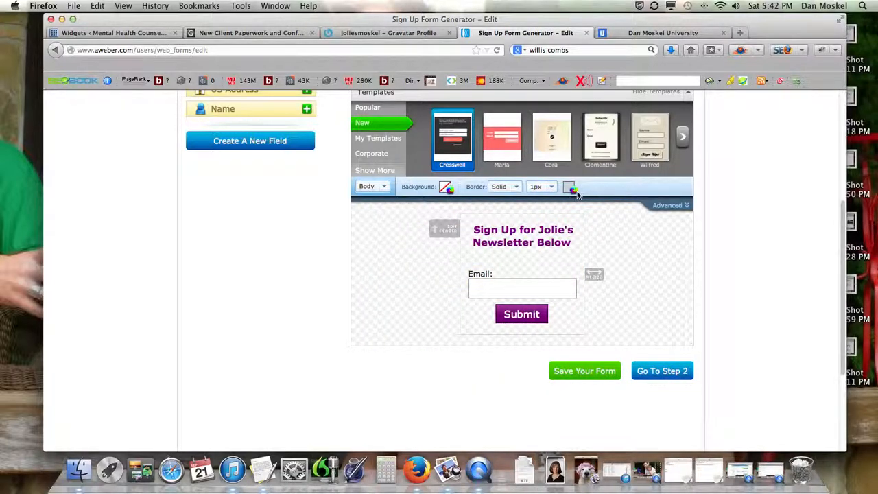
pyautogui.click(669, 205)
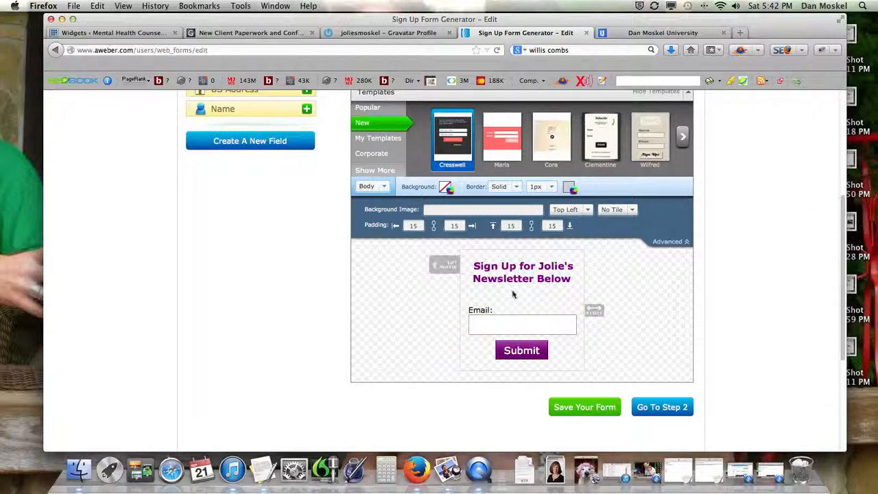
pyautogui.press('BackSpace')
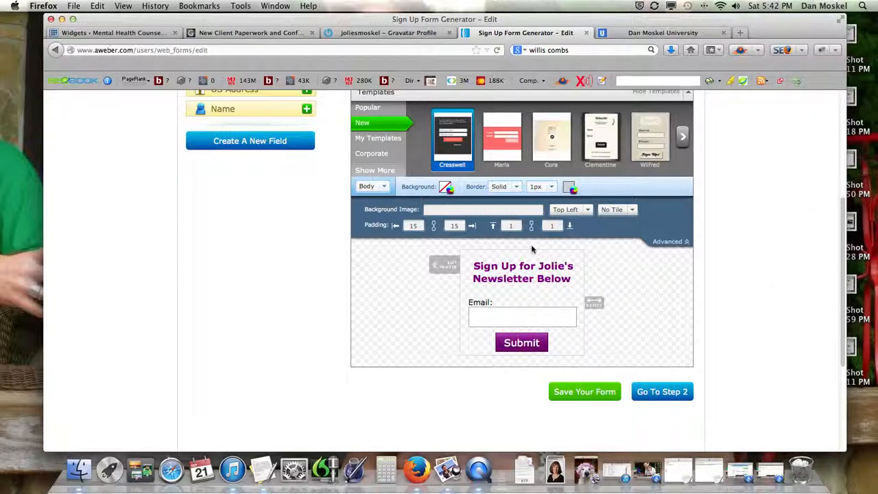
pyautogui.moveTo(496, 262)
# Step: Check the newsletter form on the New Client Paperwork page, and set the in-line form's width to 265 px in the form type settings
pyautogui.click(378, 186)
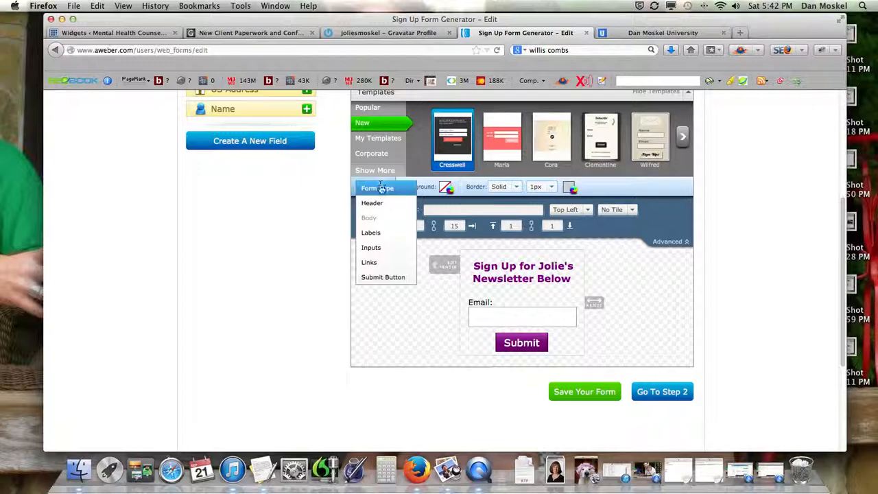
pyautogui.click(387, 192)
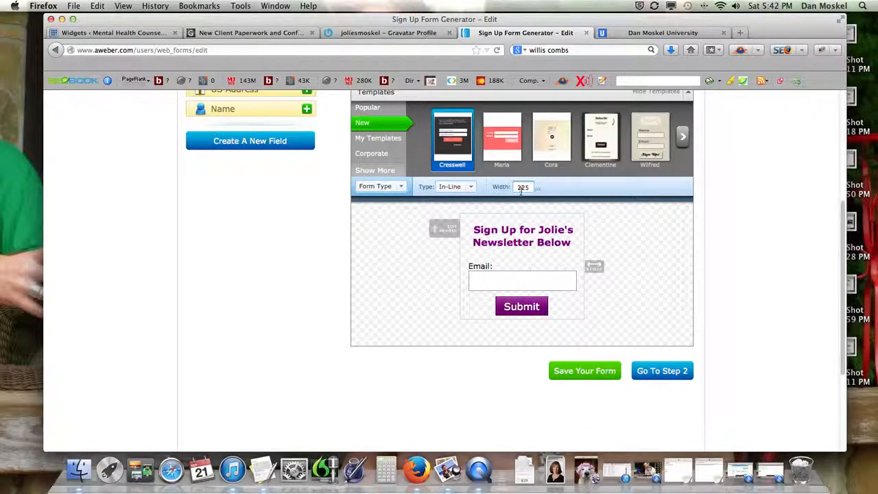
pyautogui.click(233, 32)
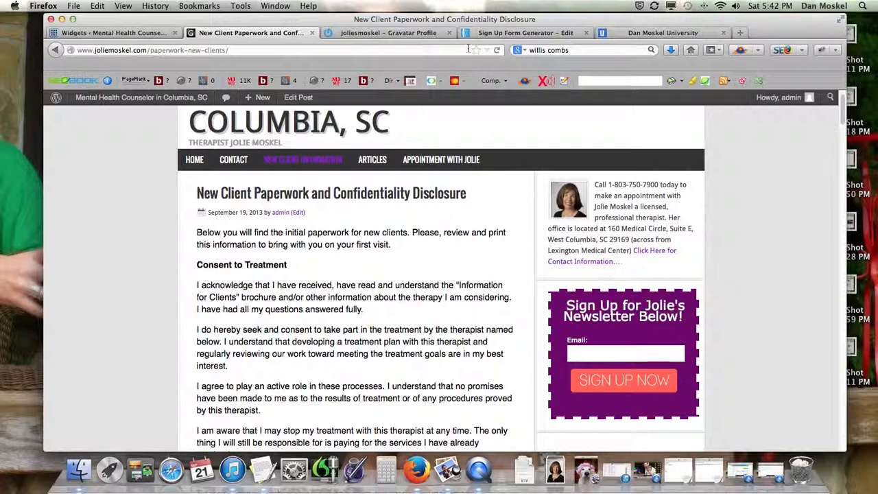
pyautogui.click(493, 33)
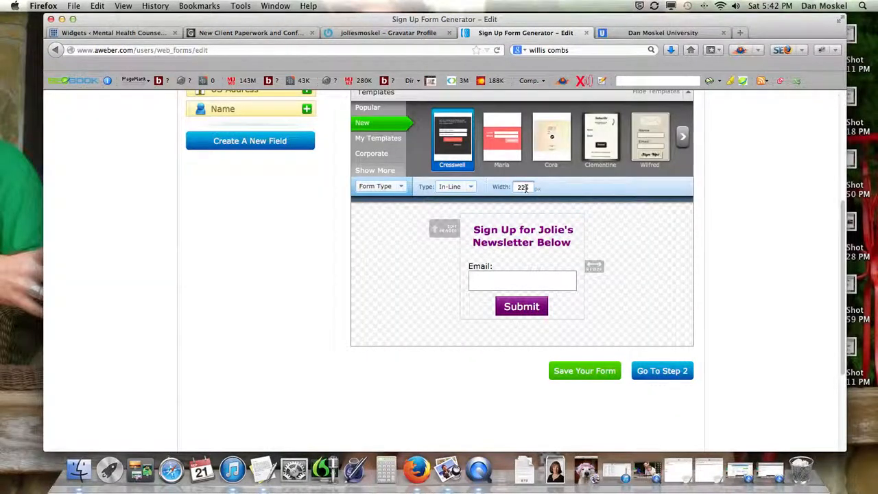
pyautogui.write('6')
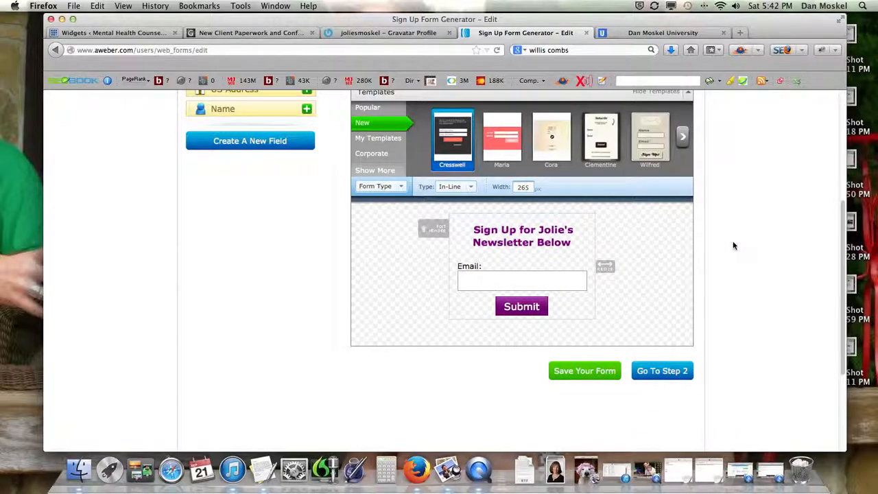
# Step: Switch to the header settings, set the whole header text to 24px without bold, and save the header
pyautogui.click(382, 187)
pyautogui.click(381, 200)
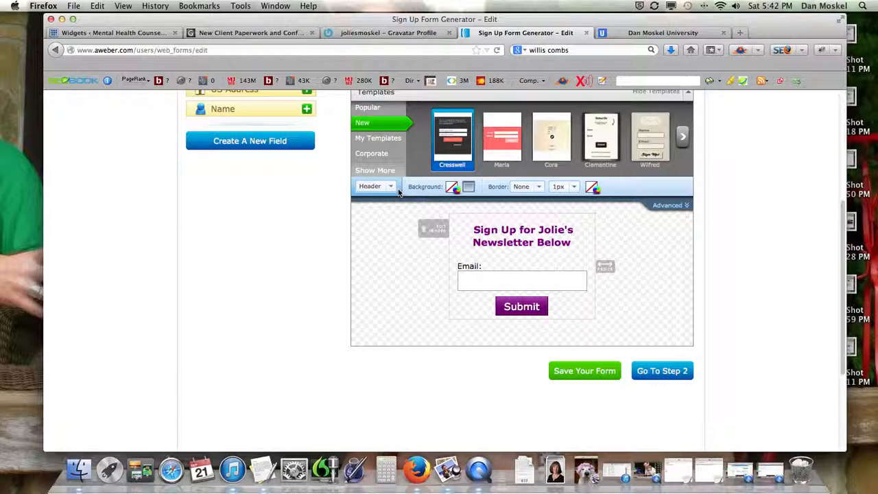
pyautogui.click(439, 231)
pyautogui.moveTo(418, 227); pyautogui.dragTo(218, 227)
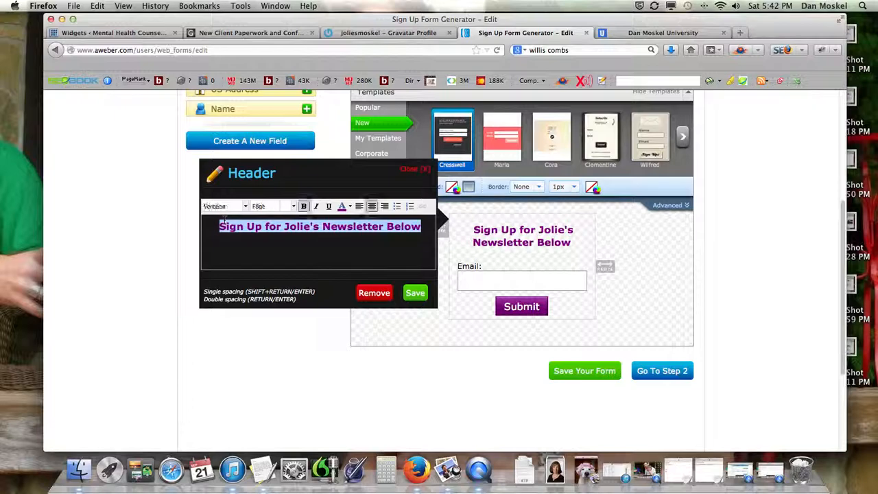
pyautogui.click(293, 206)
pyautogui.click(278, 250)
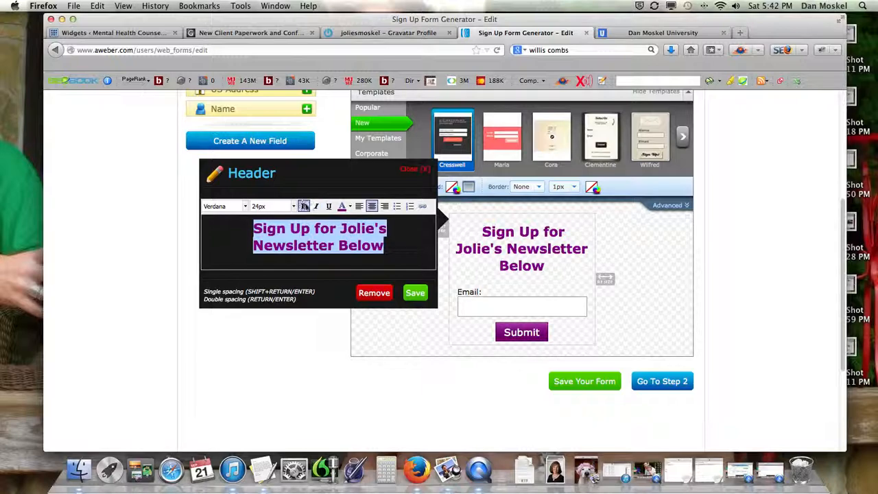
pyautogui.click(304, 207)
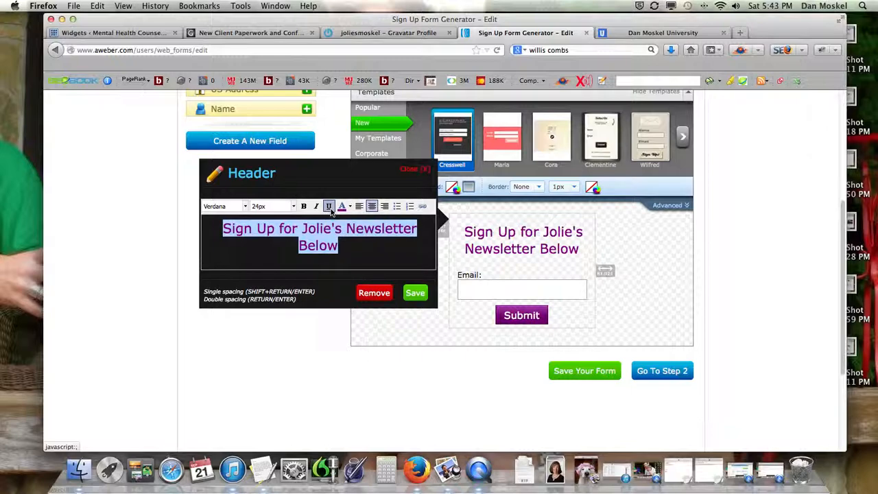
pyautogui.click(316, 208)
pyautogui.click(316, 208)
pyautogui.click(420, 294)
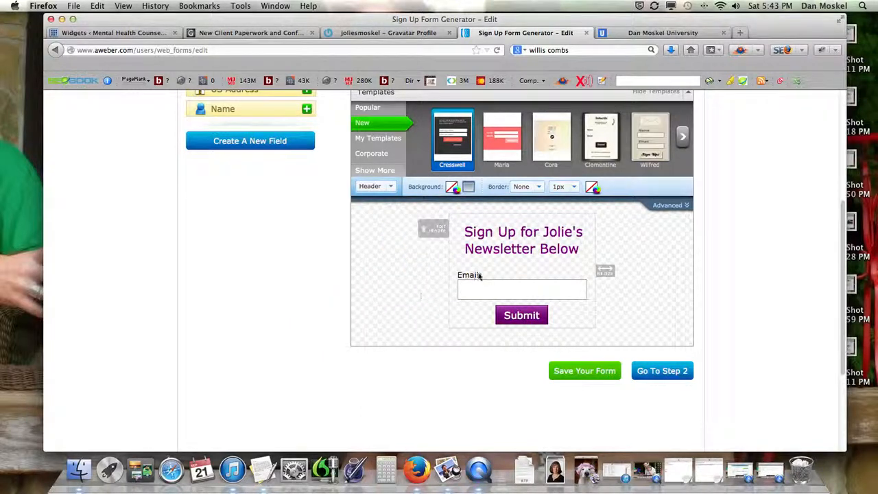
# Step: Show the header's advanced options, reopen its text, try 16px, return to 24px, apply bold and save the header
pyautogui.click(677, 207)
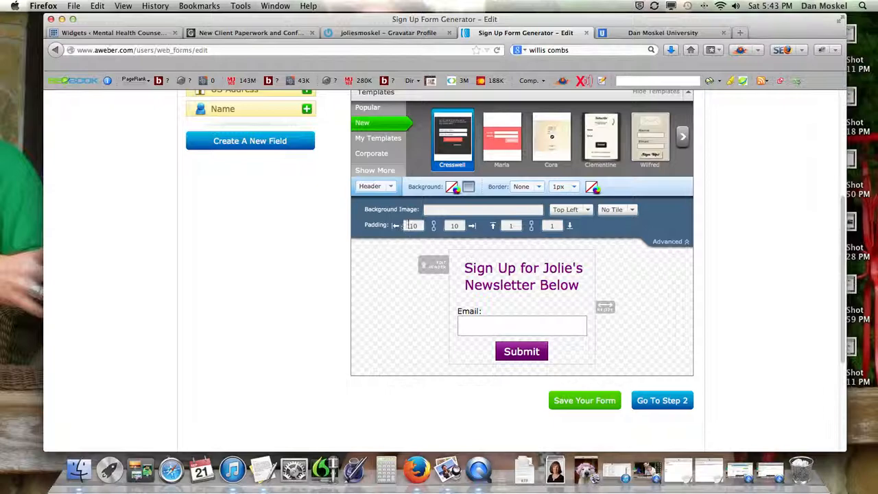
pyautogui.moveTo(496, 274)
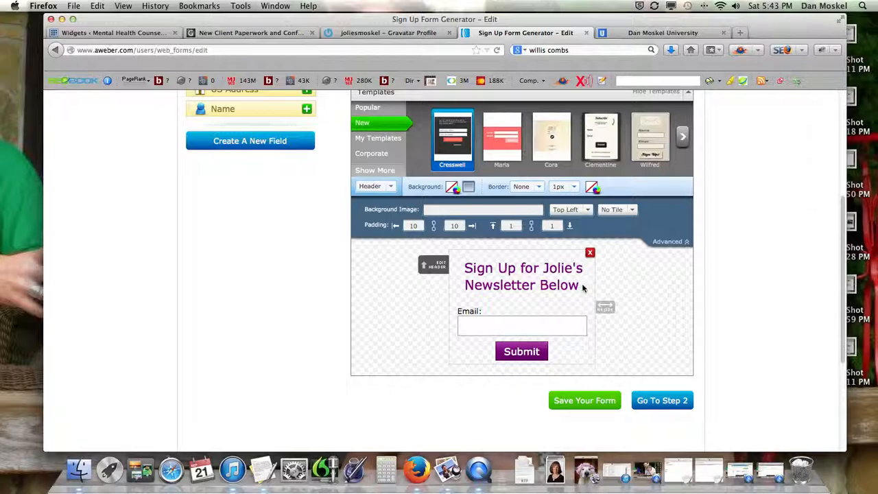
pyautogui.click(435, 266)
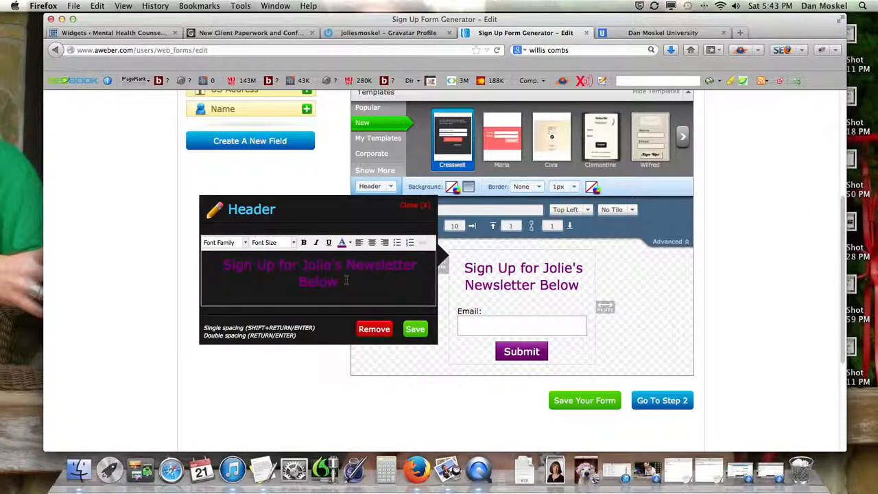
pyautogui.click(293, 242)
pyautogui.click(290, 288)
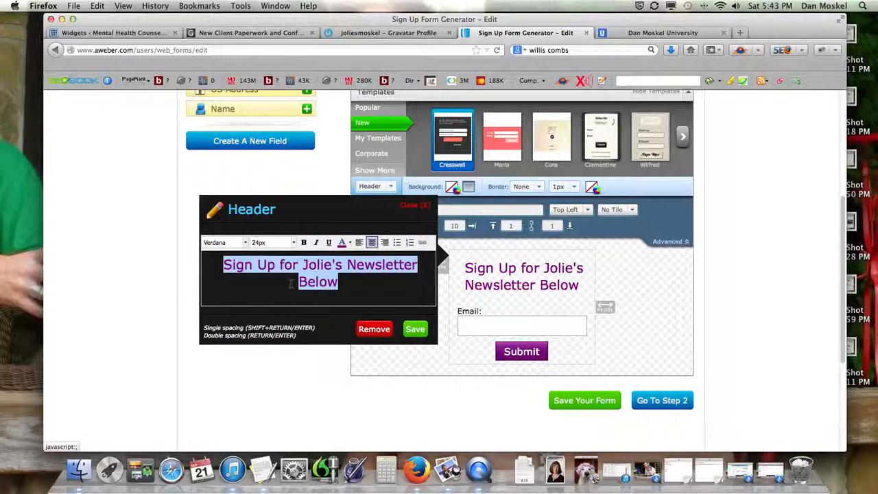
pyautogui.click(318, 282)
pyautogui.tripleClick(319, 282)
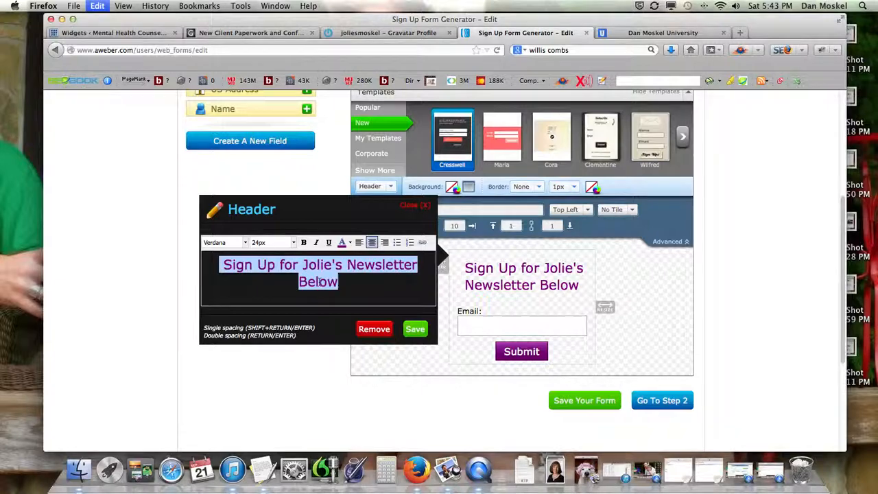
pyautogui.click(292, 243)
pyautogui.click(287, 250)
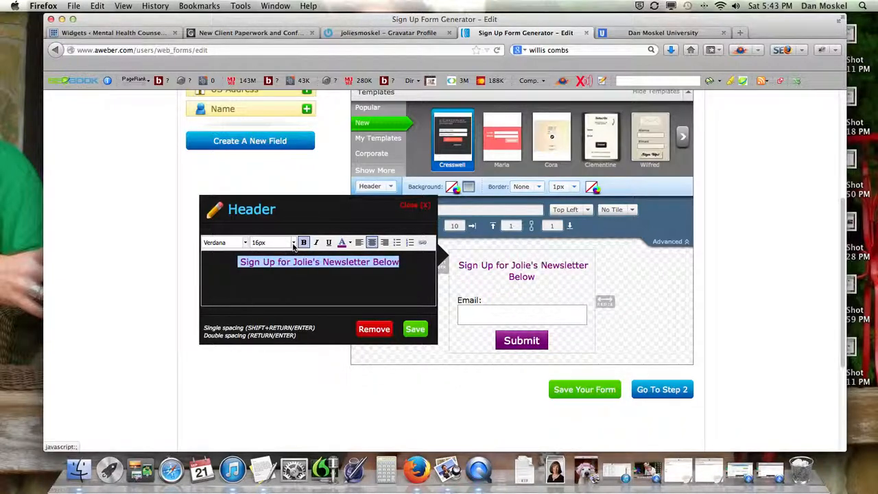
pyautogui.click(293, 243)
pyautogui.click(278, 287)
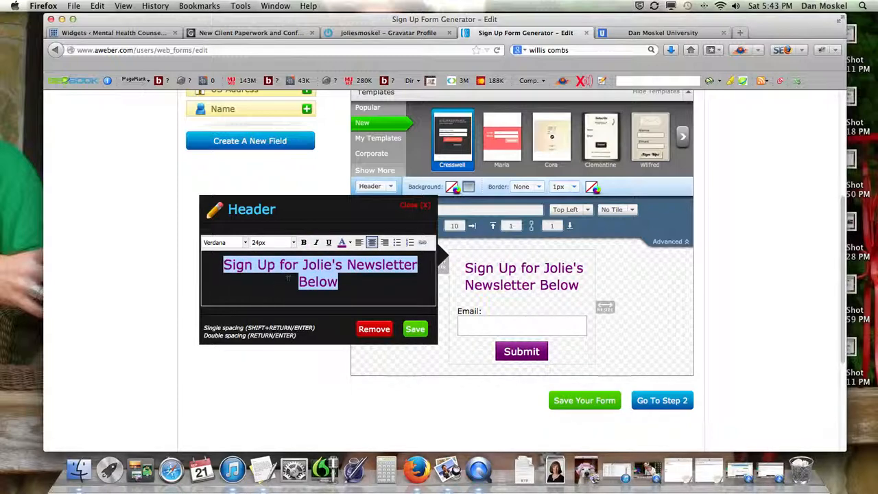
pyautogui.click(304, 243)
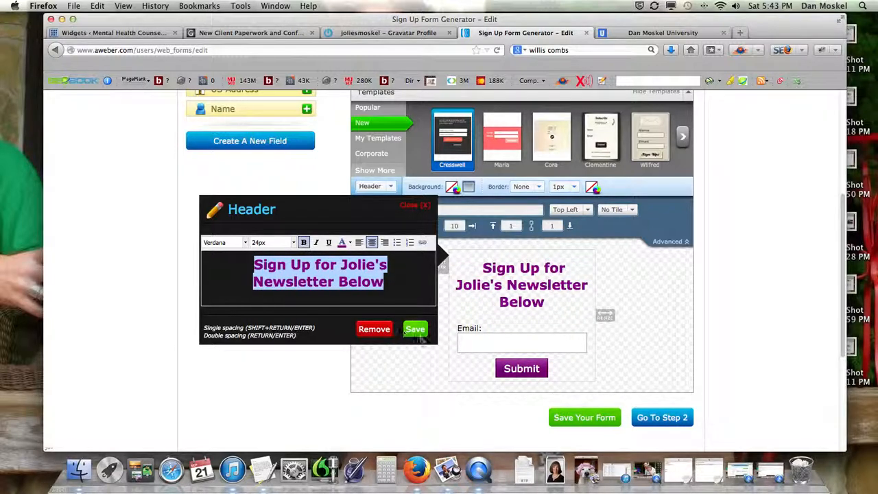
pyautogui.click(415, 329)
# Step: Set the header's linked left and right padding to 2
pyautogui.click(419, 226)
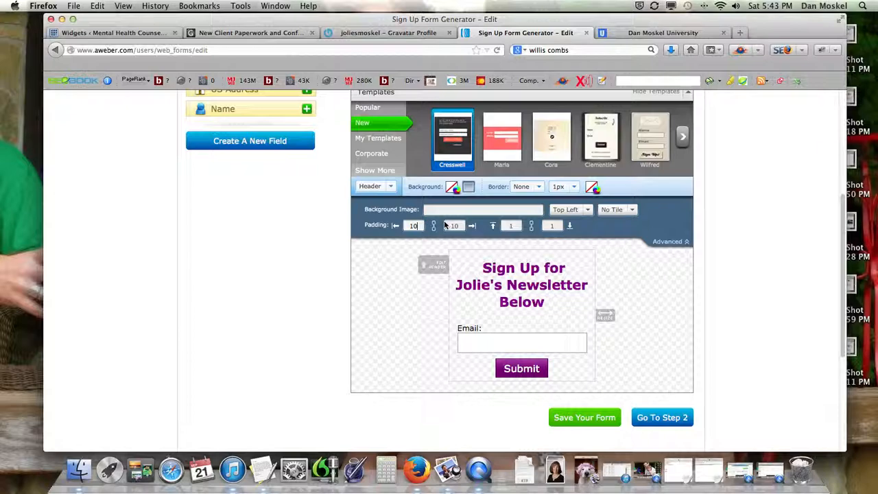
pyautogui.press('BackSpace')
pyautogui.press('BackSpace')
pyautogui.write('2')
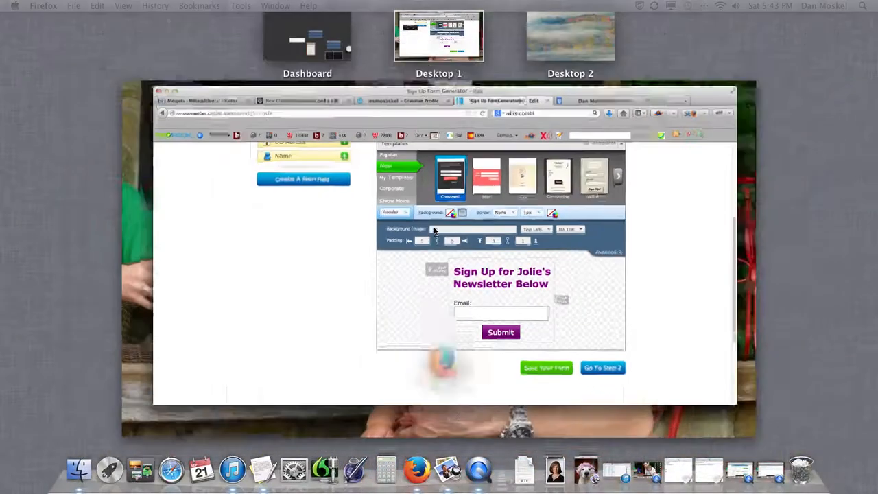
pyautogui.hotkey('ctrl', 'Up')
# Step: Unlink the header's left and right padding, try 20 for the left side, and return it to 2
pyautogui.click(432, 230)
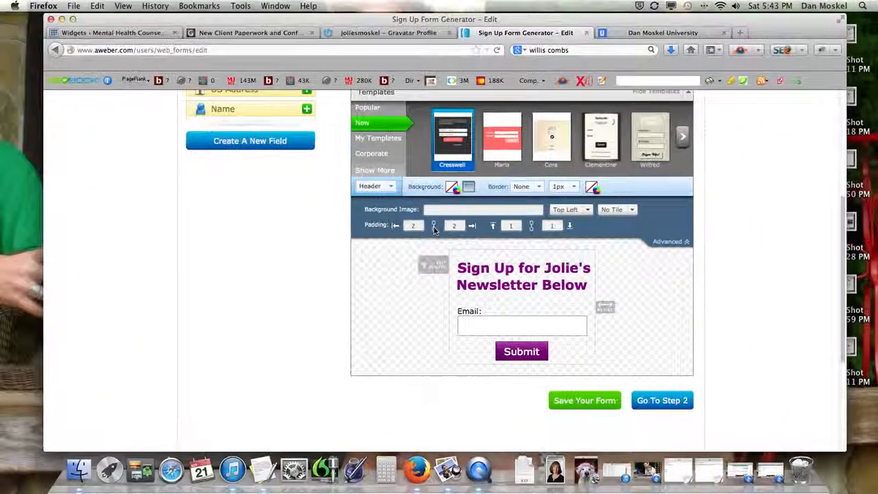
pyautogui.click(420, 226)
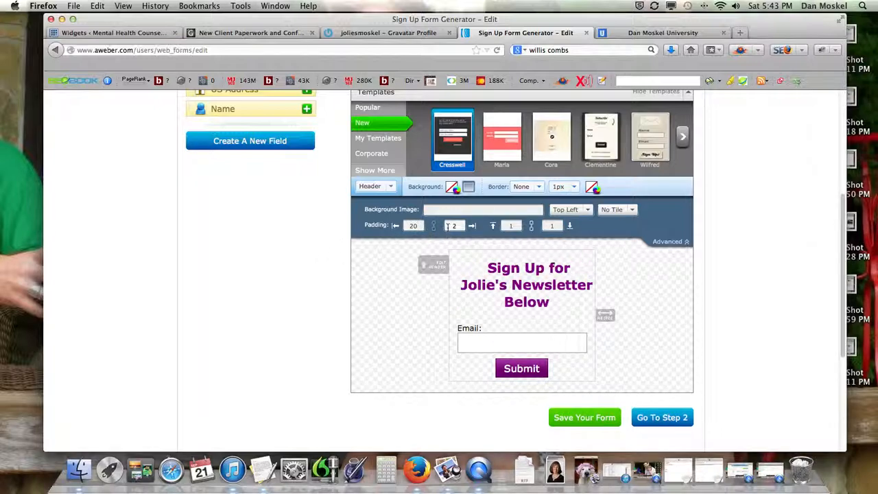
pyautogui.click(420, 225)
pyautogui.click(326, 271)
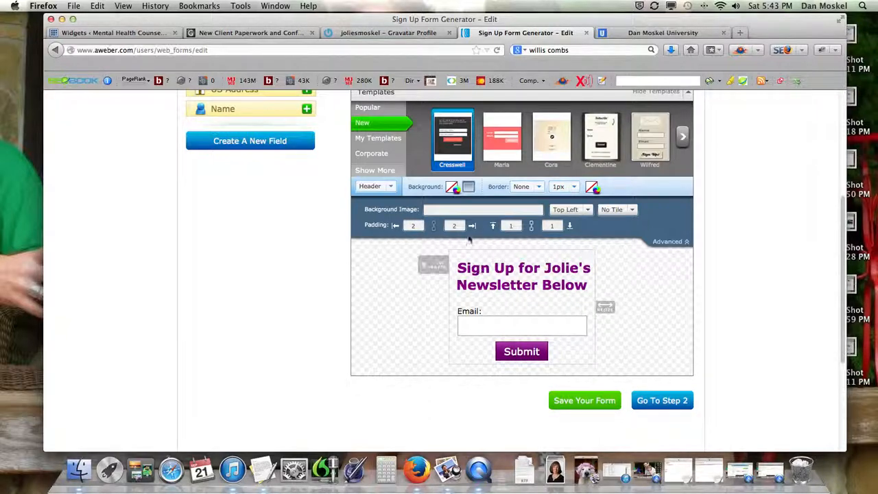
# Step: In the body settings, try 10 for both vertical paddings, unlink them, and keep 1 at the top and 10 at the bottom
pyautogui.click(387, 187)
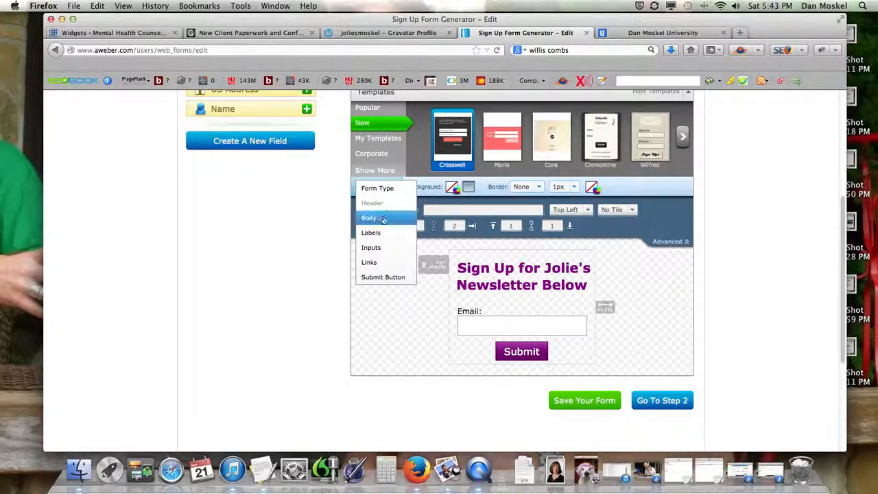
pyautogui.click(384, 218)
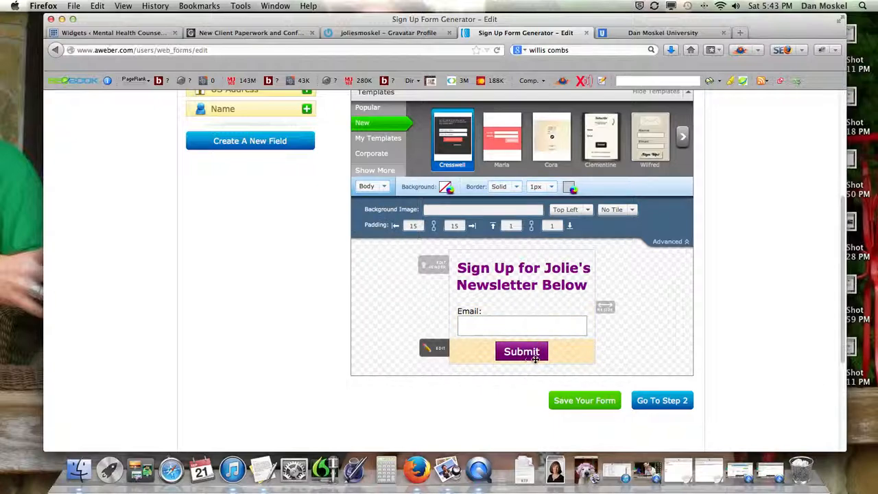
pyautogui.click(551, 225)
pyautogui.write('0')
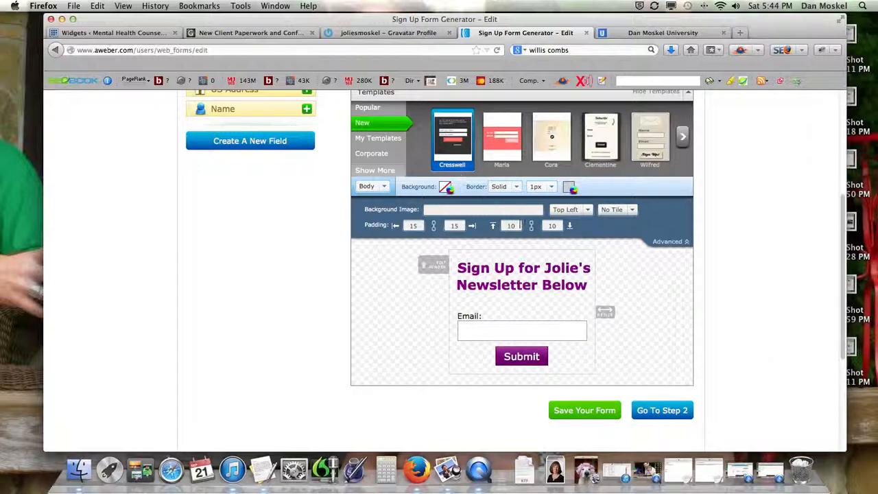
pyautogui.click(511, 226)
pyautogui.click(715, 308)
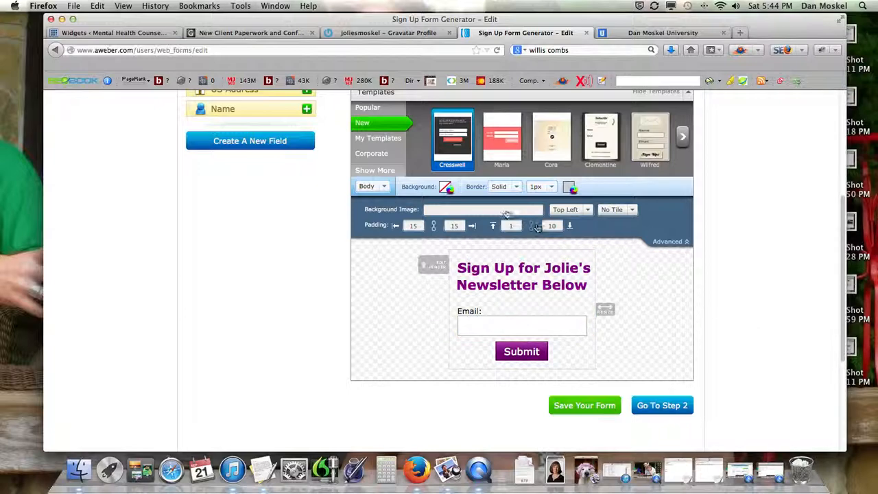
# Step: Check the form type settings and return to the form's body settings
pyautogui.click(388, 188)
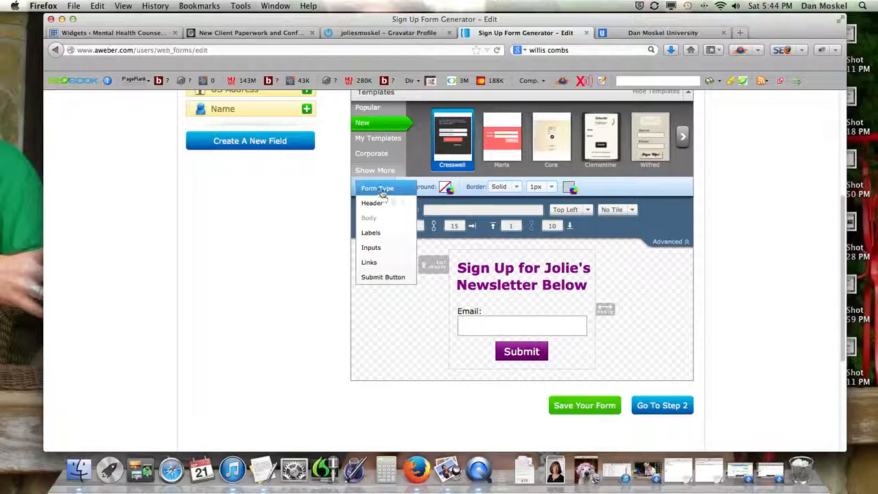
pyautogui.click(384, 189)
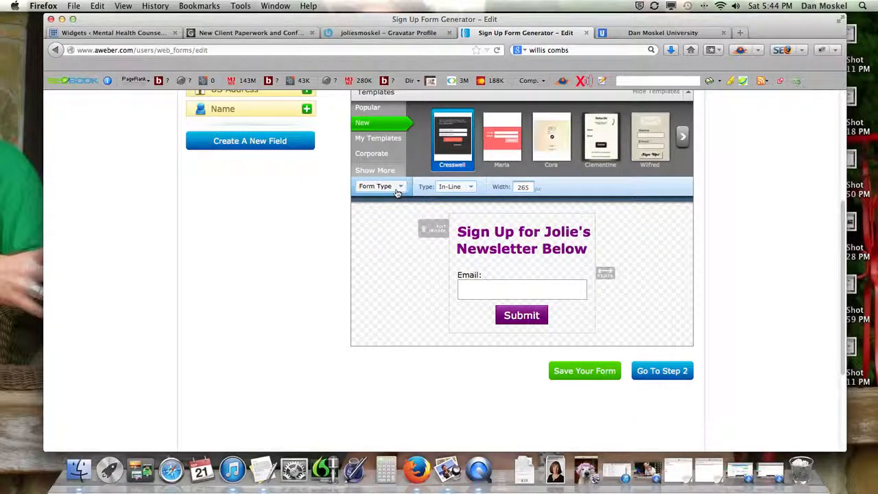
pyautogui.click(401, 190)
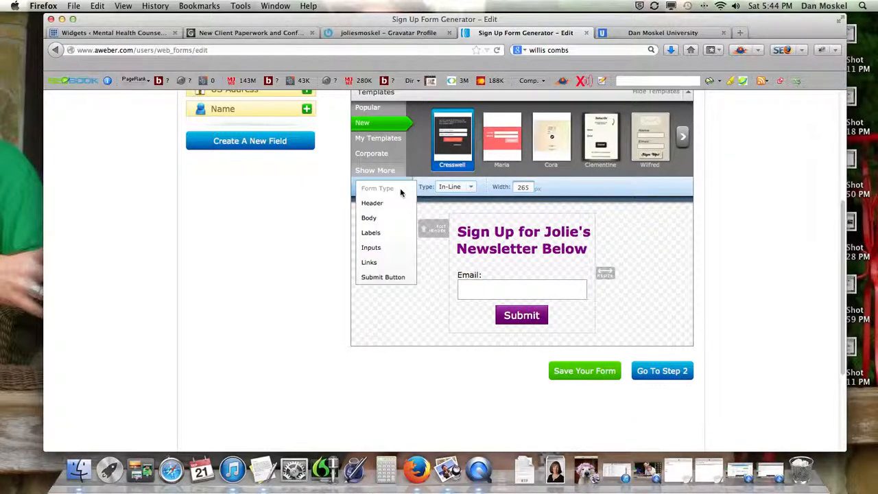
pyautogui.click(375, 218)
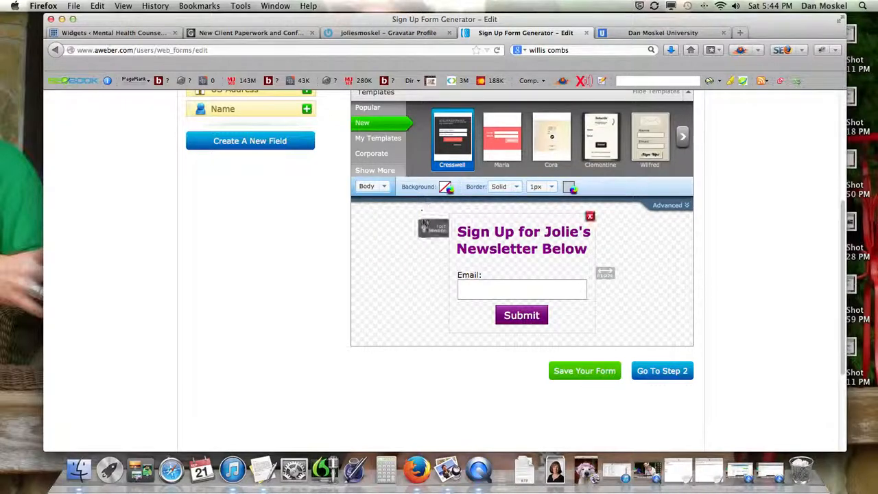
# Step: Check the existing sidebar form on the website, return to the form editor and set the body's border colour to black (000000)
pyautogui.click(220, 34)
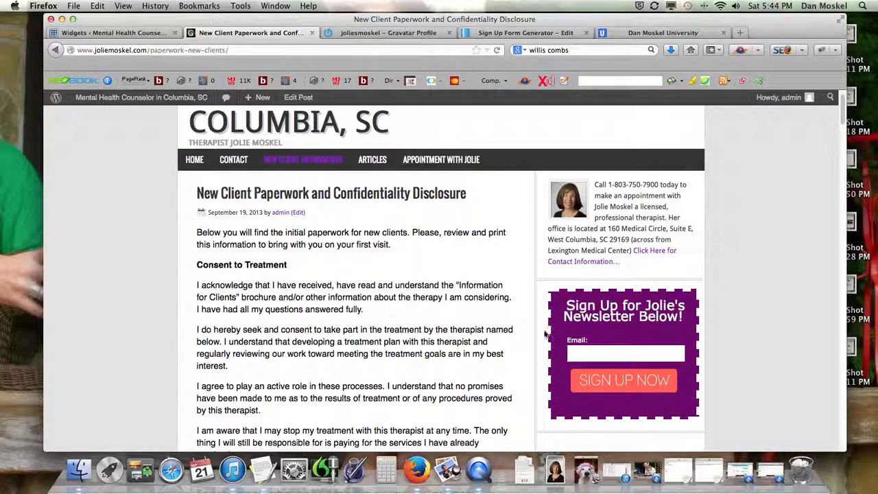
pyautogui.click(521, 33)
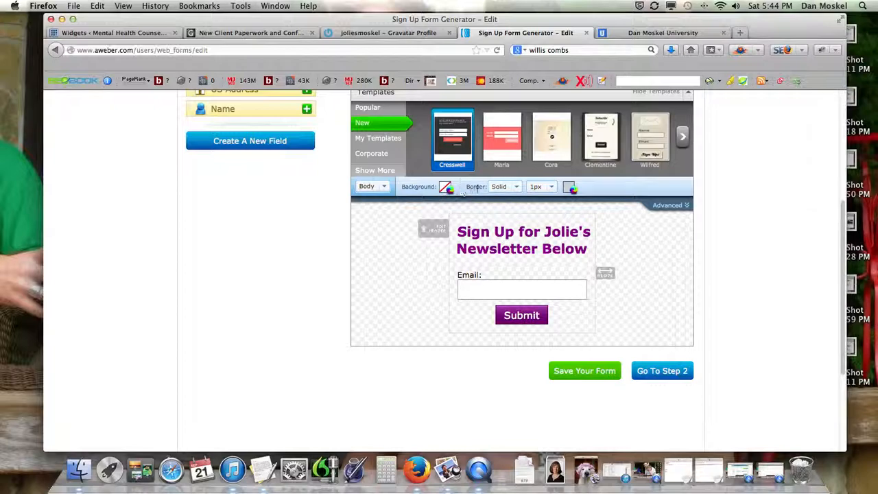
pyautogui.click(519, 189)
pyautogui.click(772, 203)
pyautogui.click(569, 190)
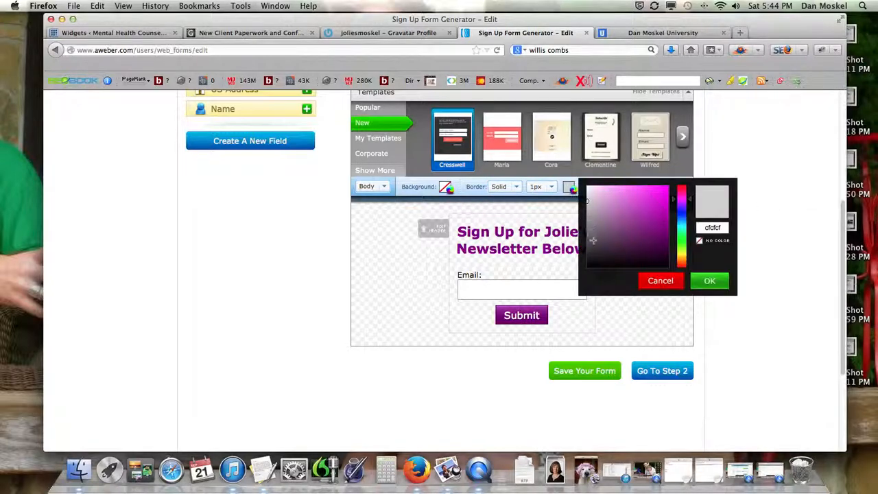
pyautogui.moveTo(592, 261); pyautogui.dragTo(589, 270)
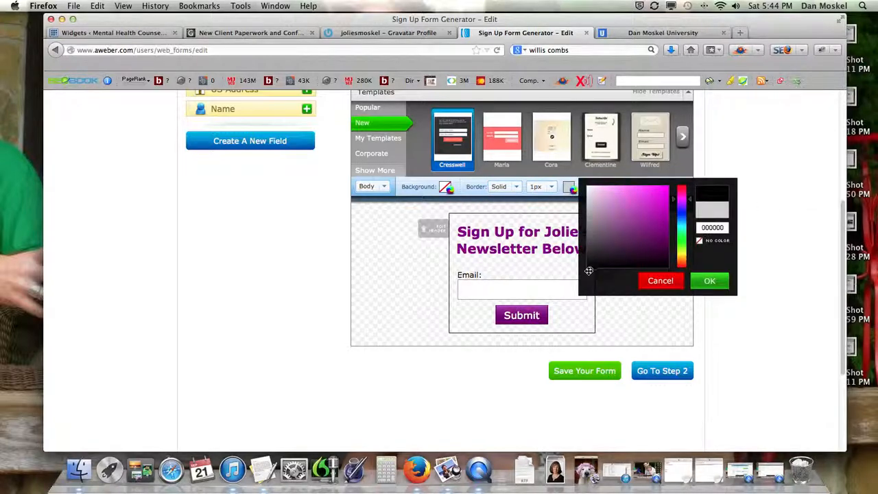
pyautogui.click(711, 281)
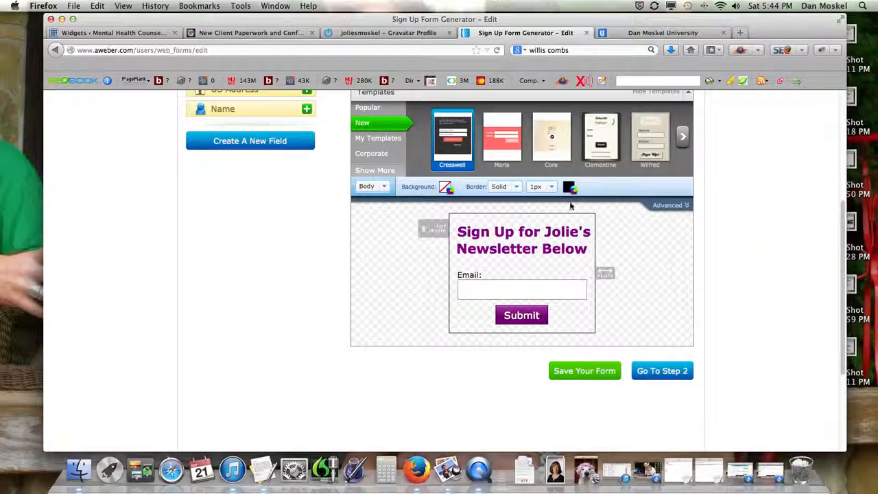
# Step: Try border widths of 3px and 4px, change the form body's border style to Dashed, and set its width to 5px
pyautogui.click(542, 186)
pyautogui.click(539, 233)
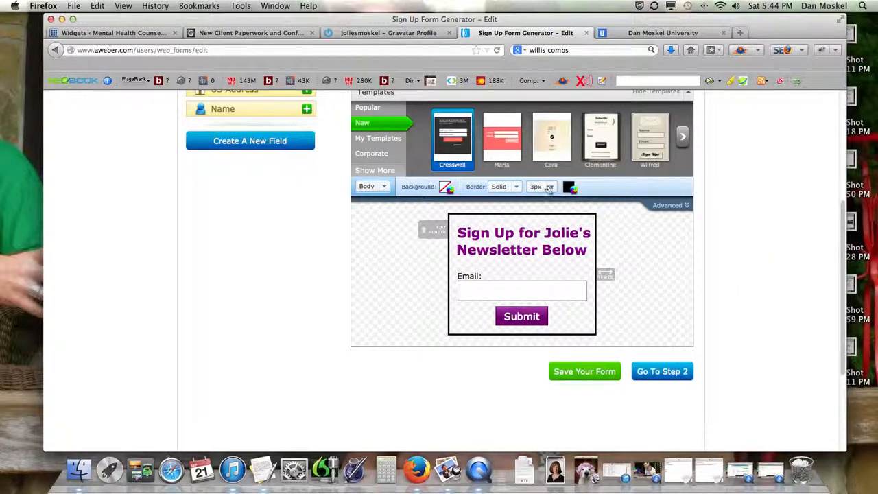
pyautogui.click(553, 187)
pyautogui.click(542, 247)
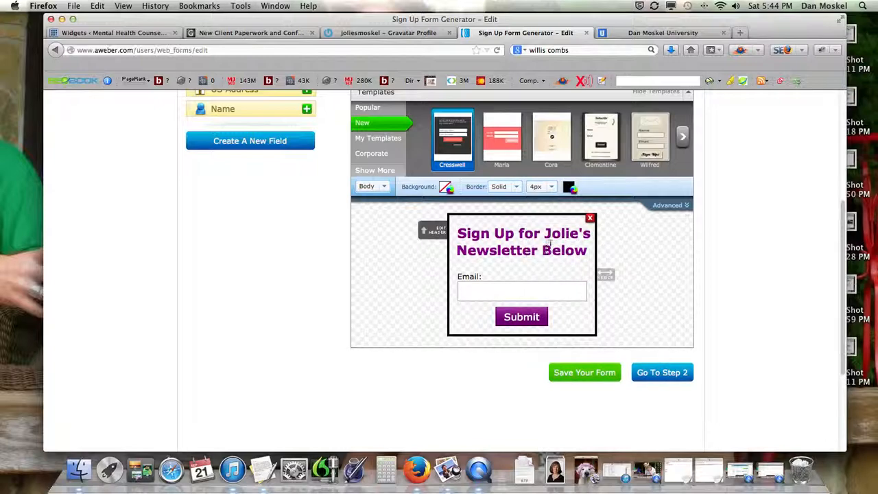
pyautogui.click(511, 187)
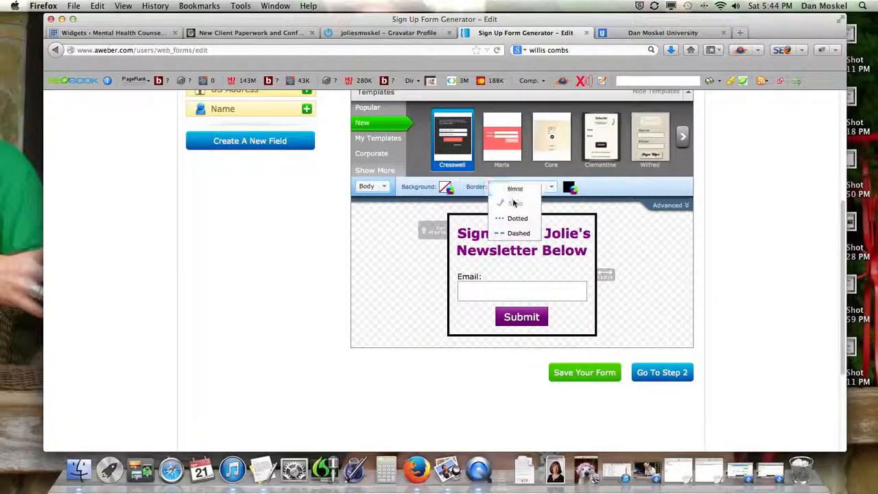
pyautogui.click(516, 233)
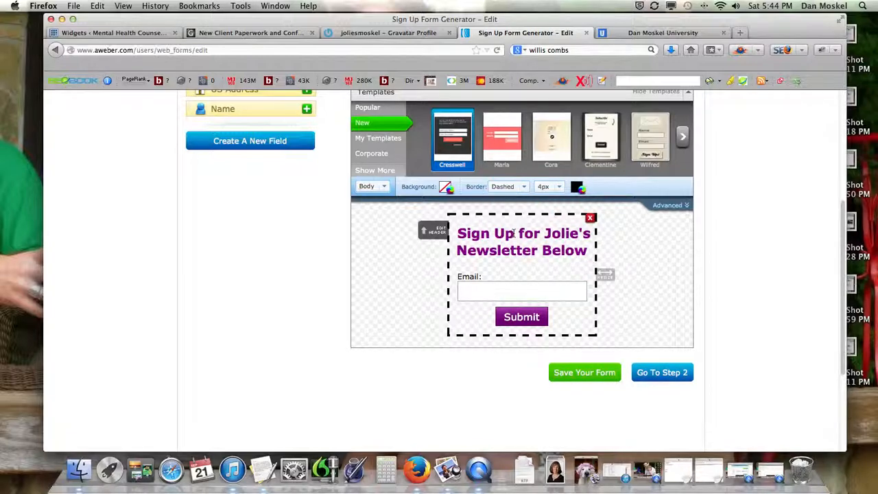
pyautogui.click(553, 187)
pyautogui.click(552, 263)
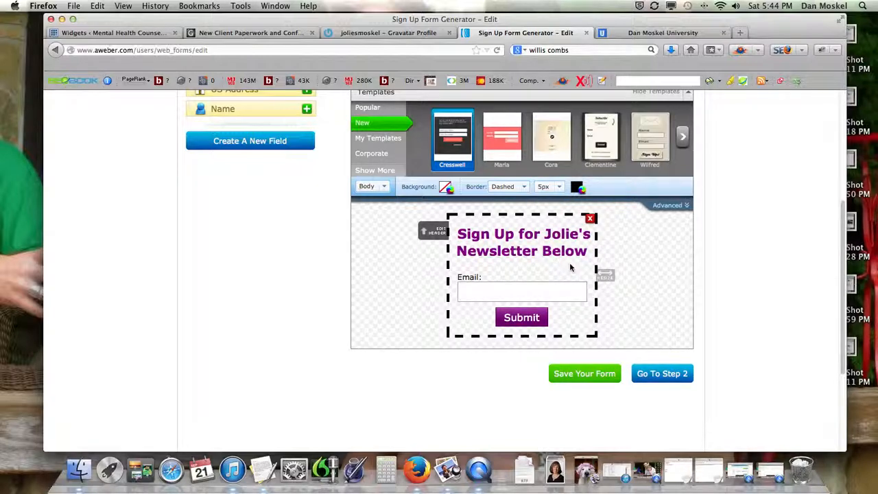
# Step: Set the form body's dashed border colour to purple #800080 with the copied colour code
pyautogui.click(579, 188)
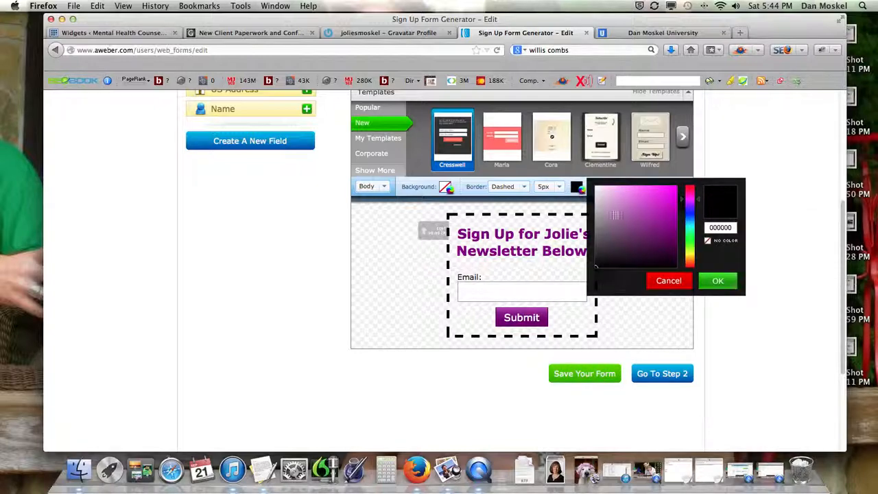
pyautogui.doubleClick(725, 227)
pyautogui.press('super+v')
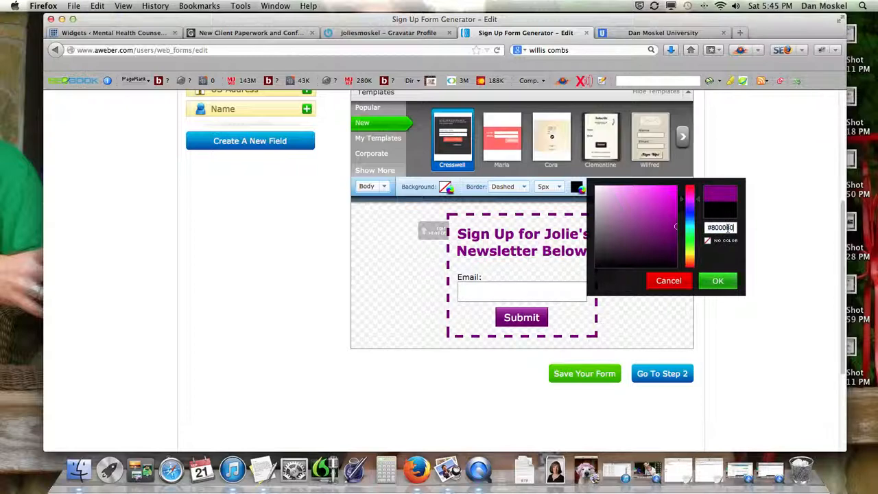
pyautogui.click(717, 281)
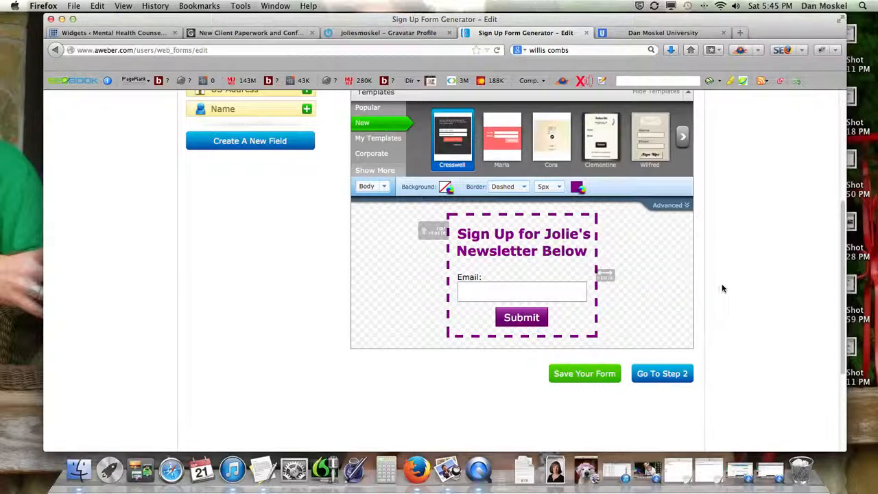
# Step: Save the form design and continue to step 2, the form's basic settings
pyautogui.click(598, 376)
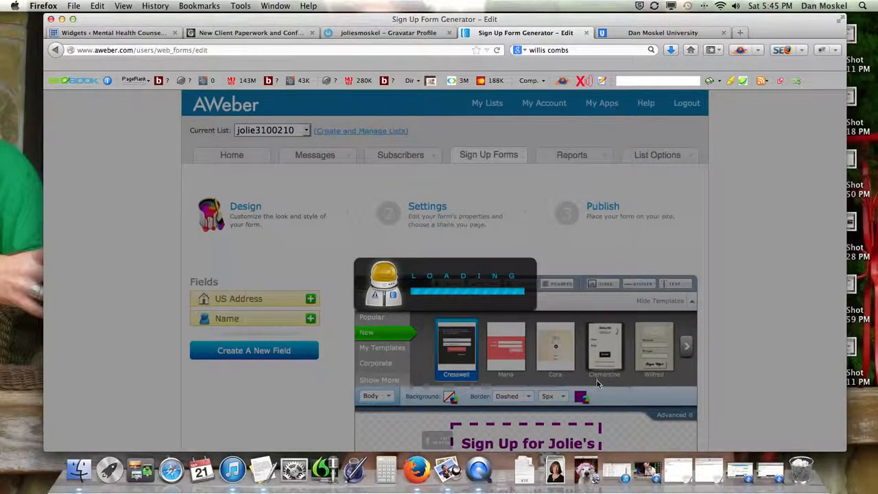
pyautogui.scroll(-2, 733, 404)
pyautogui.scroll(-5, 734, 404)
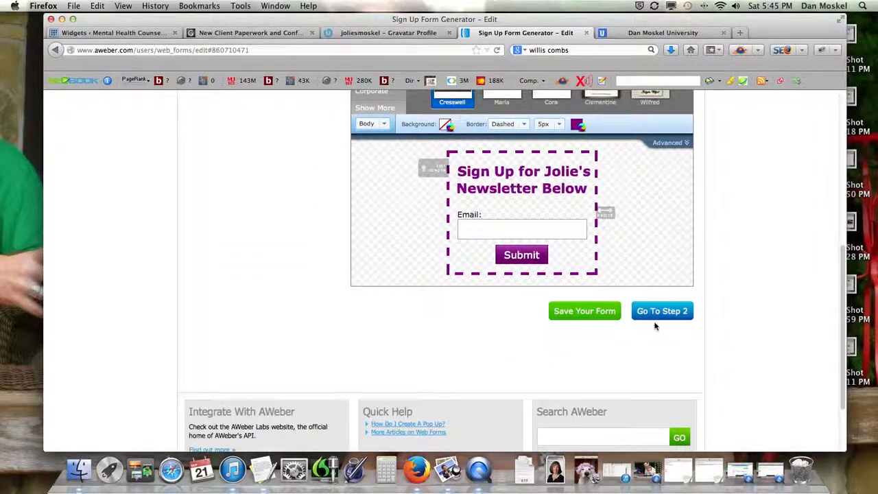
pyautogui.click(657, 310)
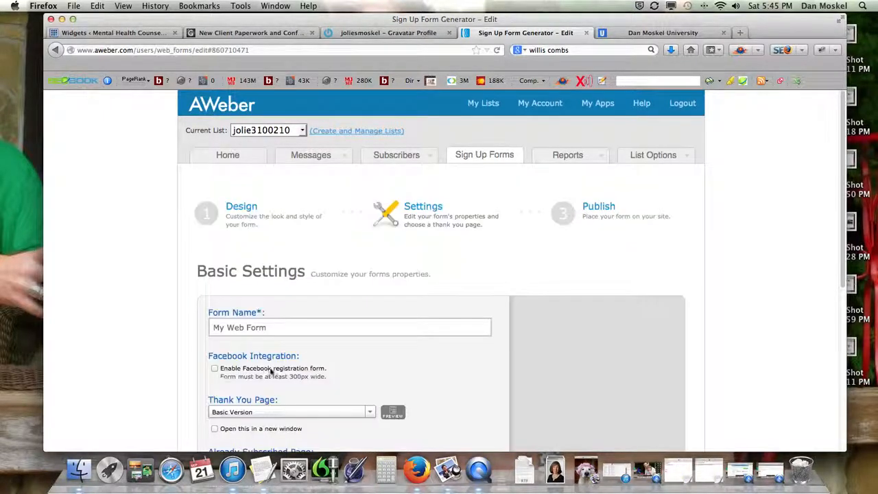
# Step: Name the form "Sidebar Purpule 2", save it, and continue to step 3 for publishing
pyautogui.moveTo(276, 327); pyautogui.dragTo(145, 320)
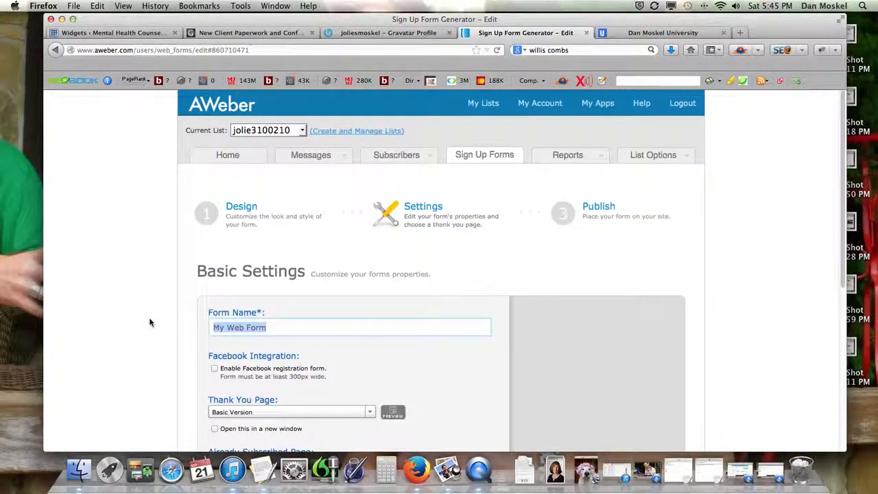
pyautogui.write('Sidebar Purpule 2')
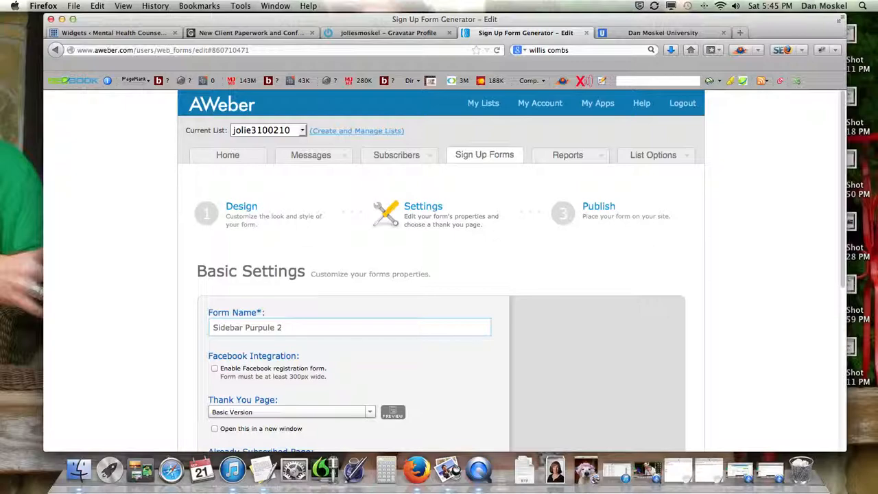
pyautogui.scroll(-3, 234, 320)
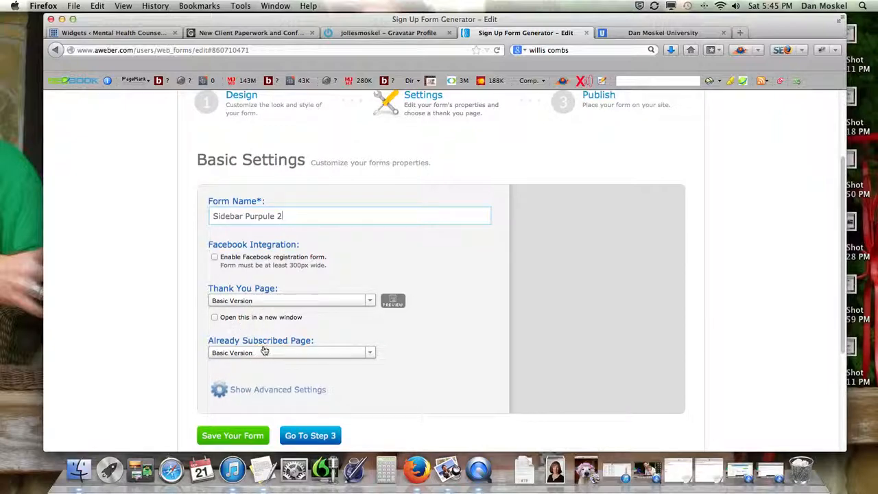
pyautogui.scroll(-2, 264, 351)
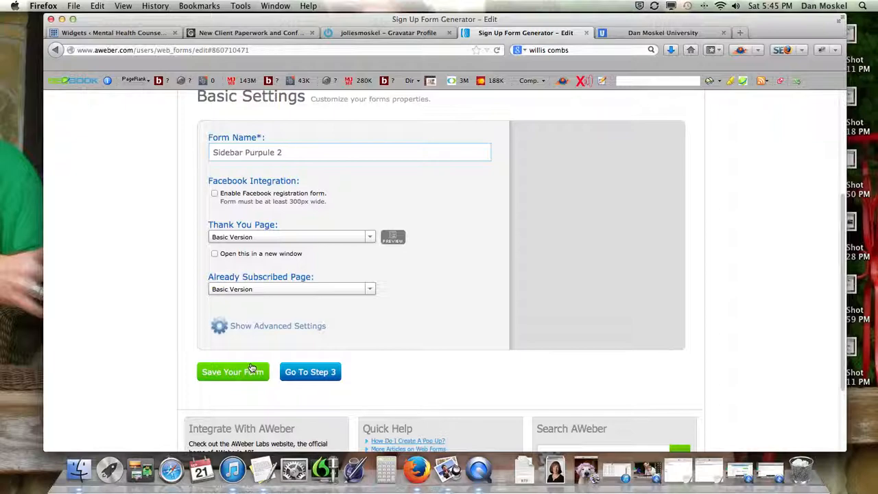
pyautogui.click(255, 373)
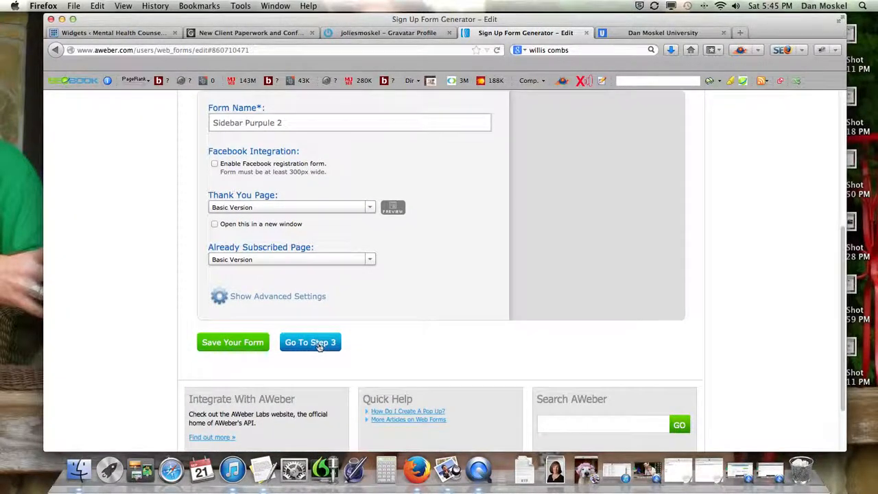
pyautogui.click(319, 345)
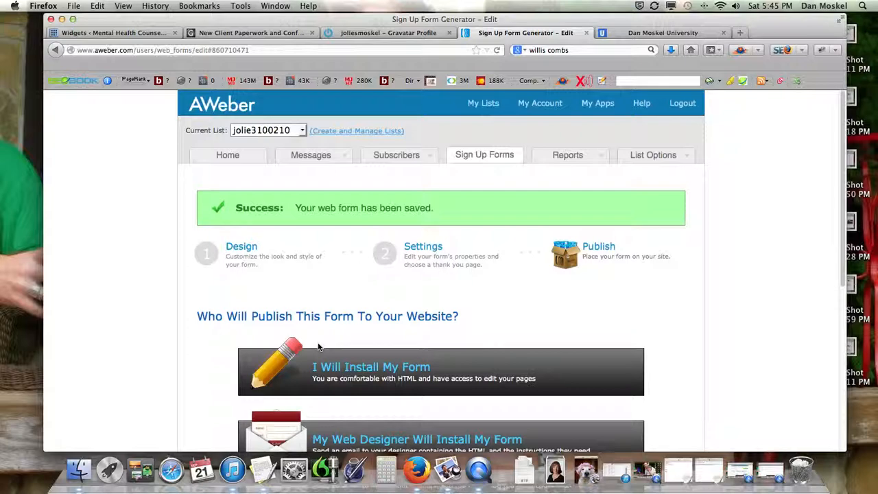
# Step: Choose to install the form yourself and cut its complete JavaScript snippet to the clipboard
pyautogui.scroll(-1, 403, 381)
pyautogui.scroll(-4, 403, 381)
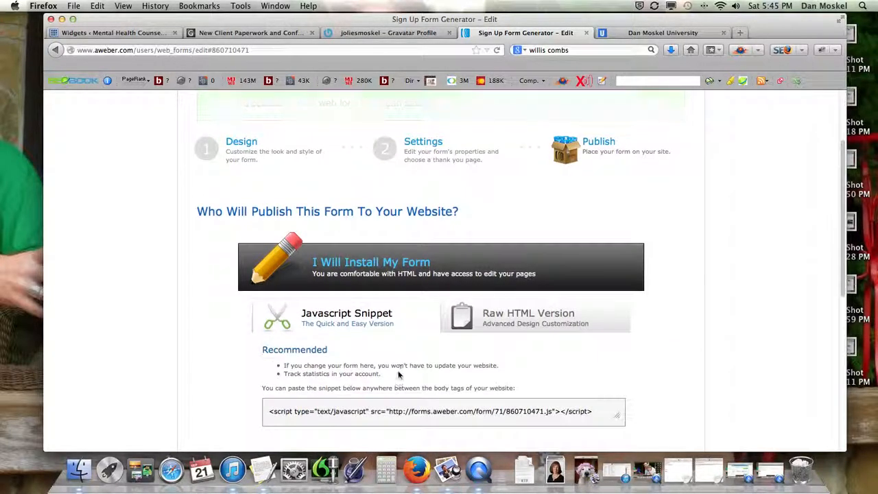
pyautogui.click(408, 371)
pyautogui.rightClick(408, 372)
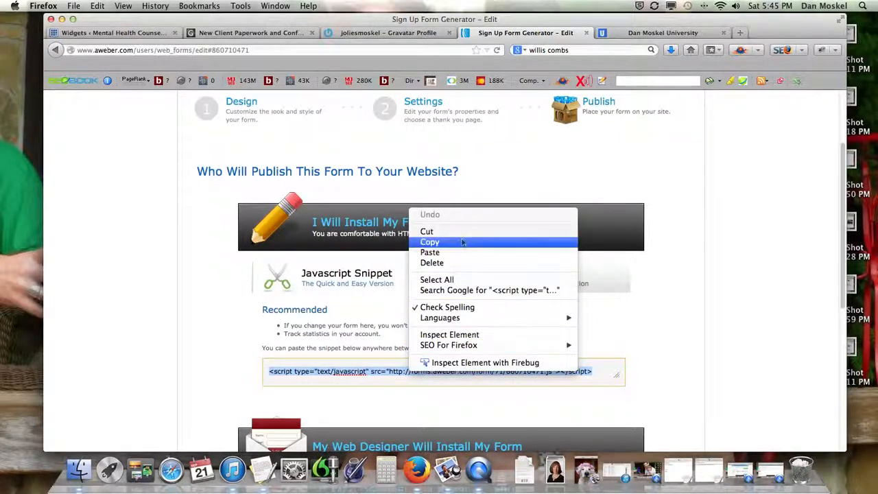
pyautogui.click(426, 231)
# Step: On the WordPress Widgets page, replace the old form script in the open Text widget with the new snippet and save the widget
pyautogui.click(98, 35)
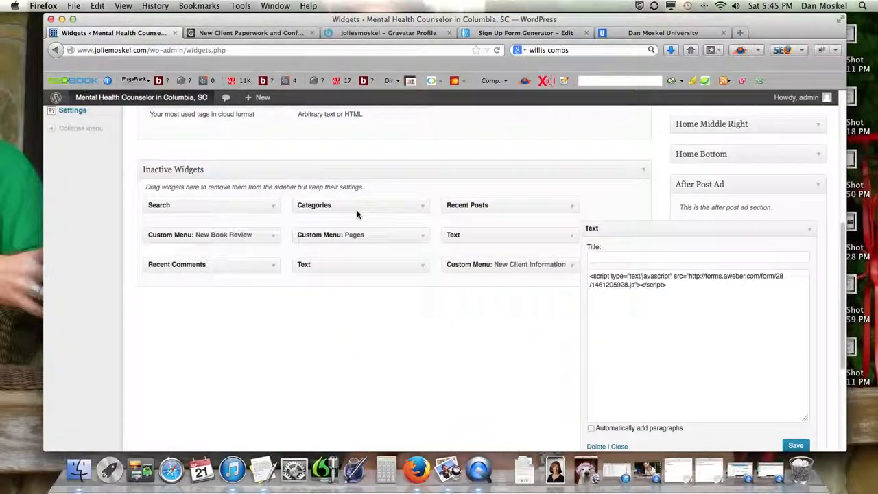
pyautogui.moveTo(669, 284); pyautogui.dragTo(554, 266)
pyautogui.press('super+v')
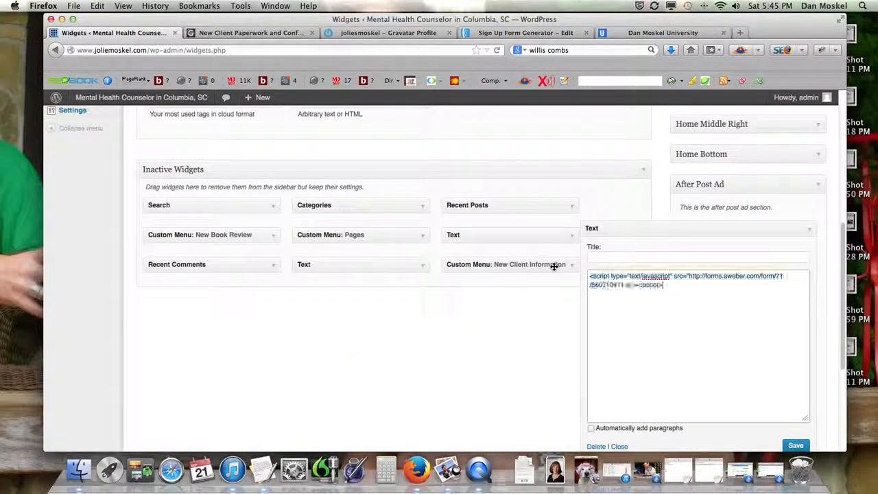
pyautogui.click(797, 446)
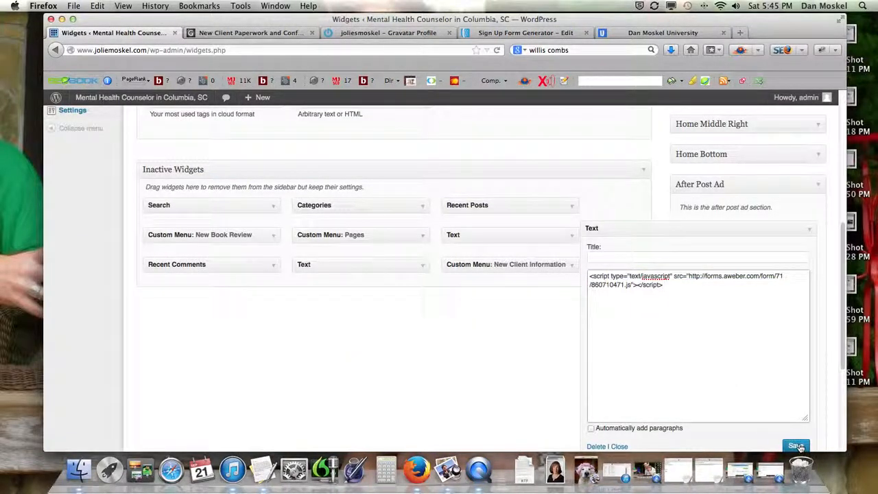
# Step: Reload the New Client Paperwork page to check its sidebar form, return to the Widgets page and save the Text widget again
pyautogui.click(263, 37)
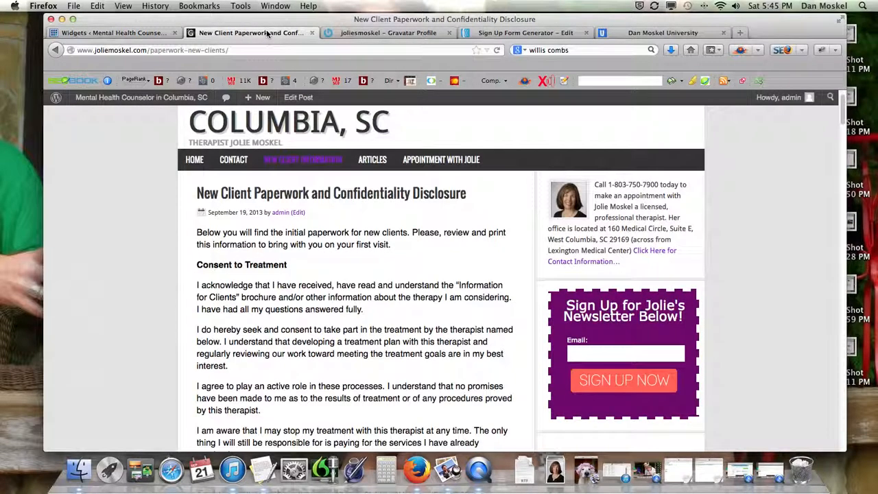
pyautogui.click(498, 50)
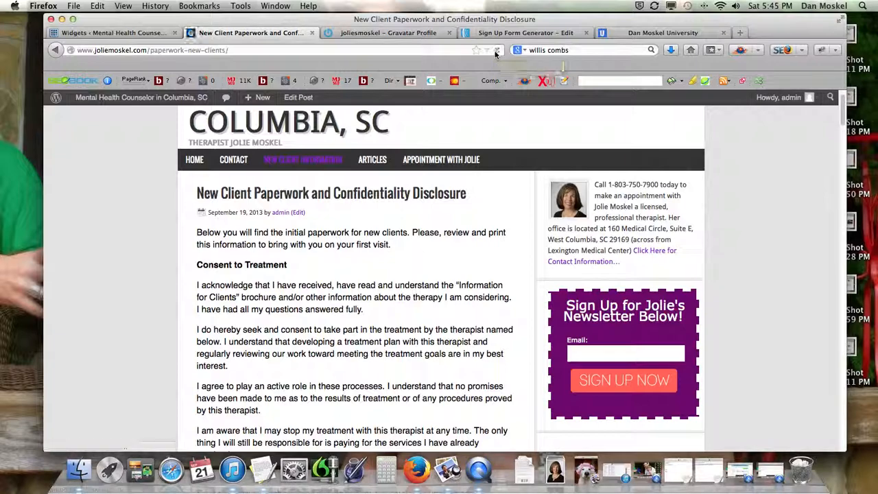
pyautogui.click(148, 33)
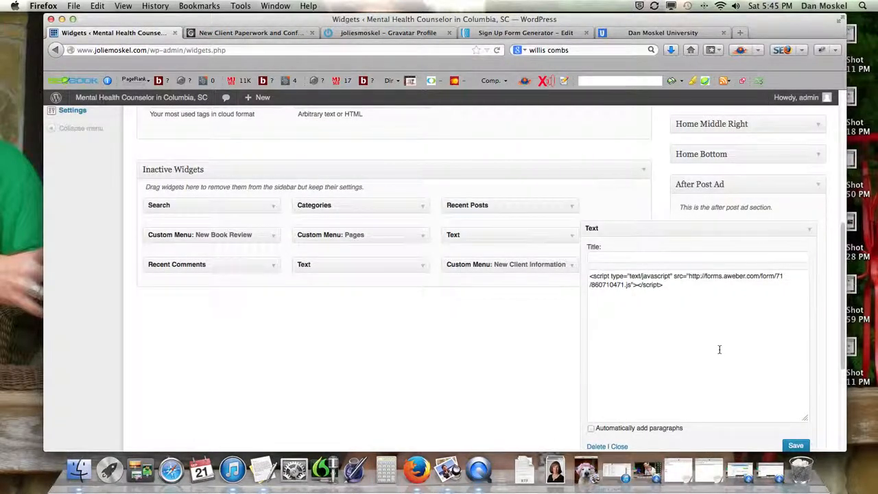
pyautogui.scroll(-2, 719, 349)
pyautogui.click(794, 404)
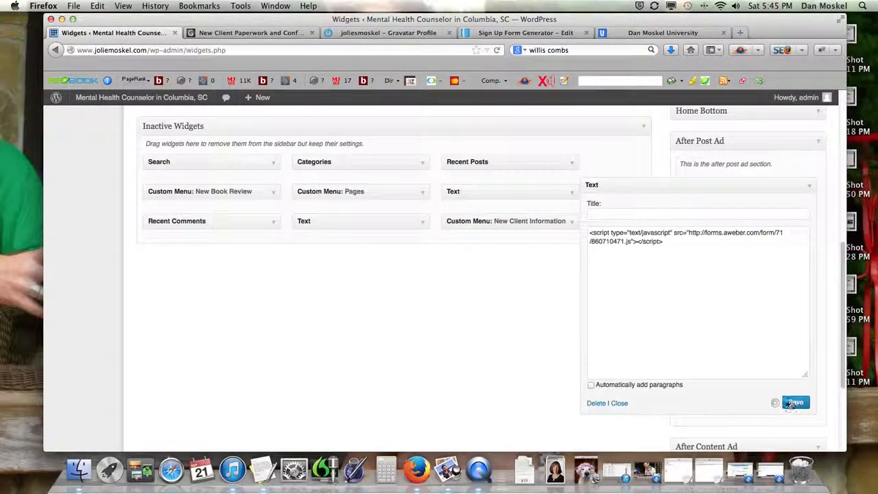
# Step: Reload the New Client Paperwork page, open the Articles page to examine the sidebar form, and return to the AWeber publishing page
pyautogui.click(275, 33)
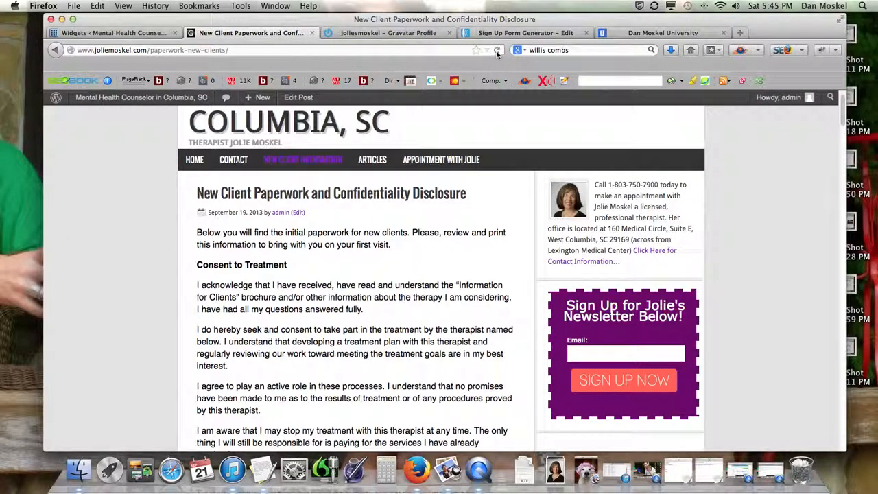
pyautogui.click(529, 33)
pyautogui.click(241, 34)
pyautogui.click(489, 50)
pyautogui.click(498, 51)
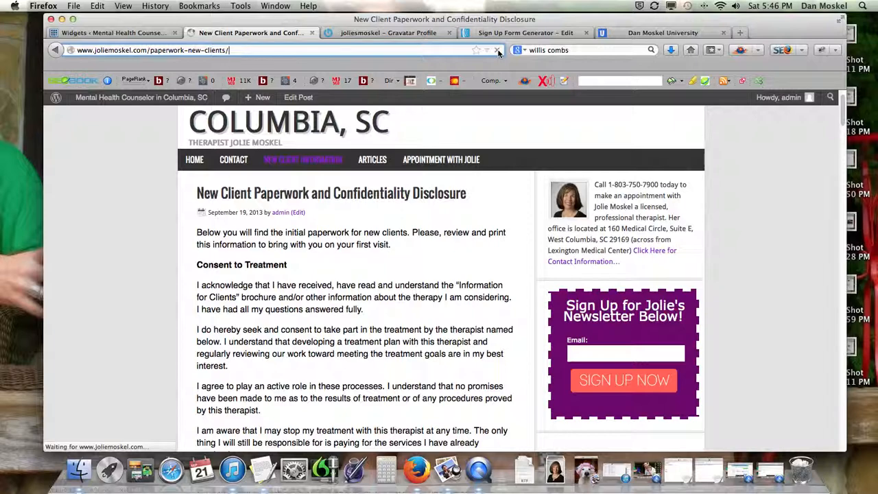
pyautogui.click(388, 171)
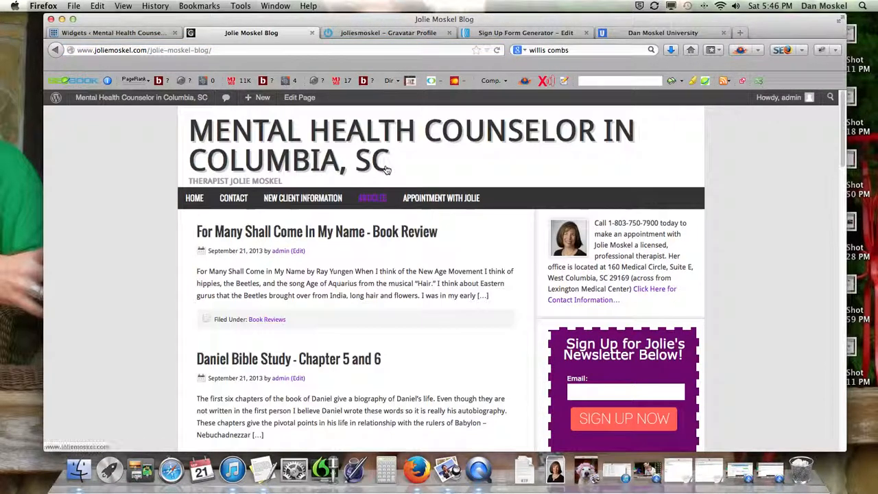
pyautogui.click(526, 33)
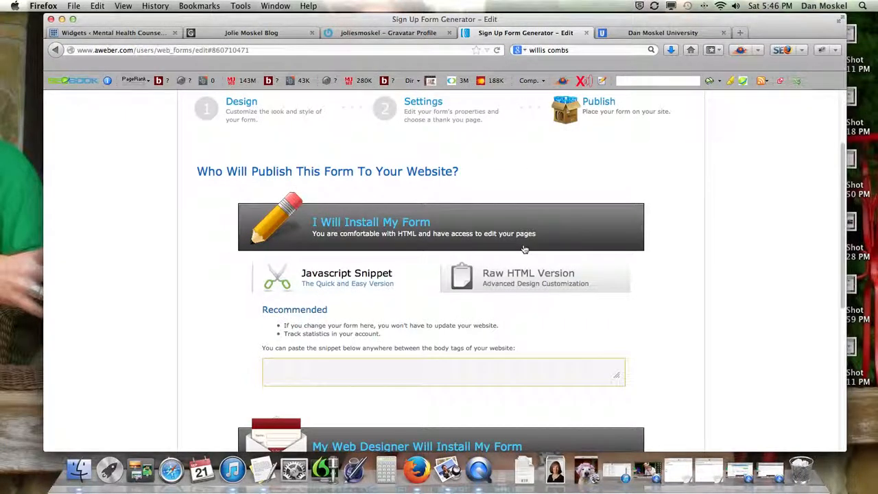
# Step: Leave the form's publishing page and open AWeber's list of sign up forms
pyautogui.scroll(-3, 474, 345)
pyautogui.scroll(5, 481, 345)
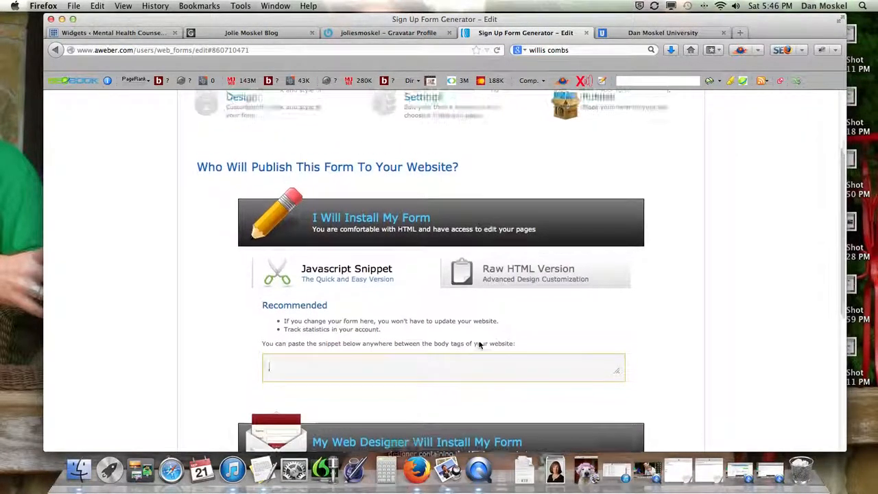
pyautogui.click(464, 158)
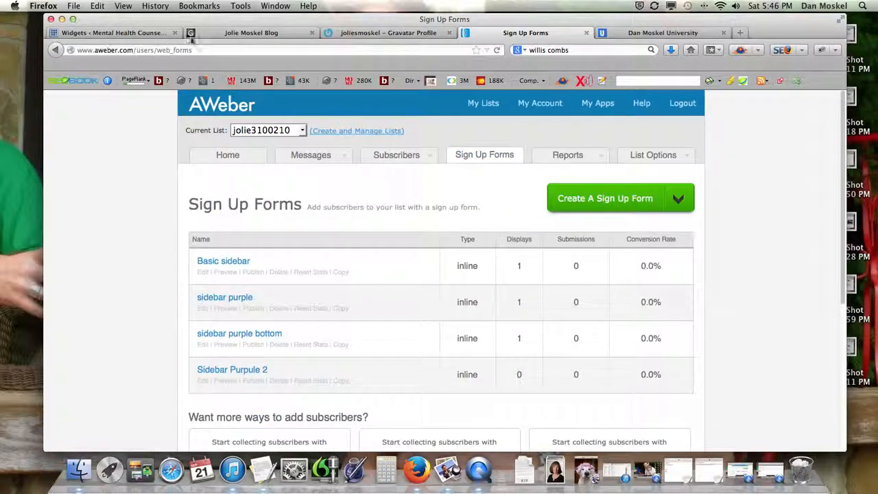
# Step: On the WordPress Widgets page, move the collapsed Text widget from After Post Ad to the top of the primary sidebar, and reload the blog page
pyautogui.click(110, 32)
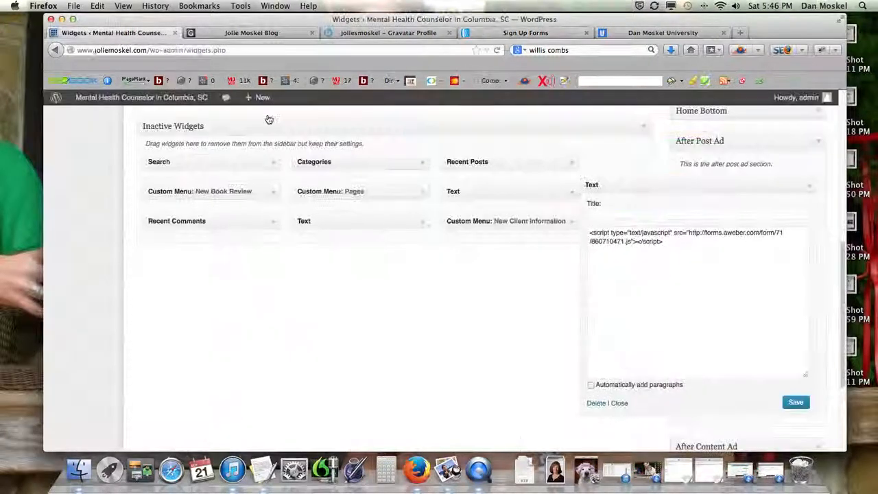
pyautogui.click(804, 184)
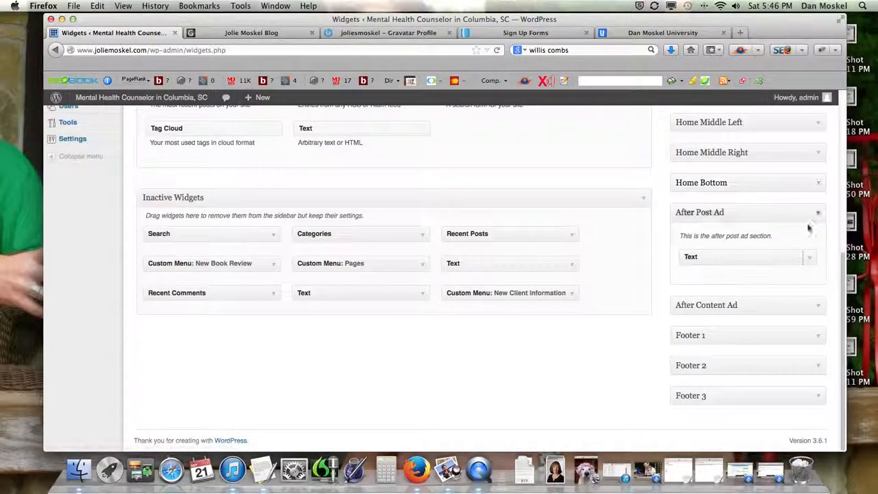
pyautogui.scroll(5, 802, 272)
pyautogui.moveTo(750, 410); pyautogui.dragTo(746, 140)
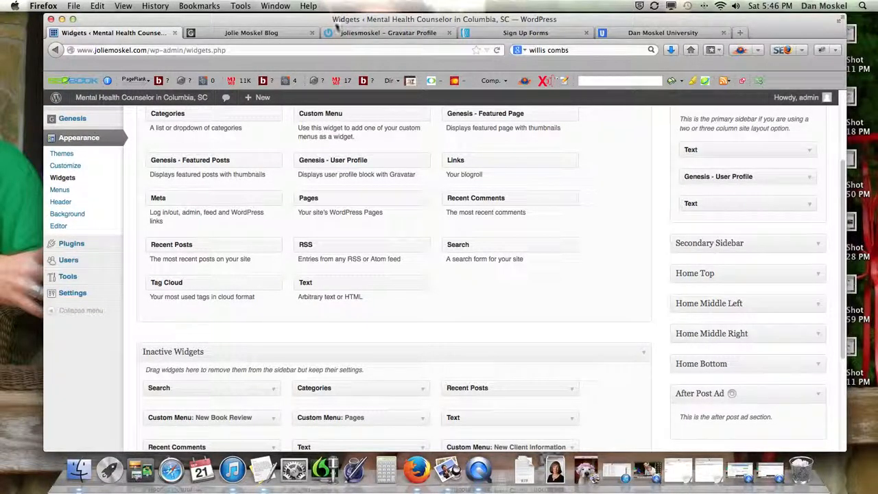
pyautogui.click(252, 33)
pyautogui.click(498, 50)
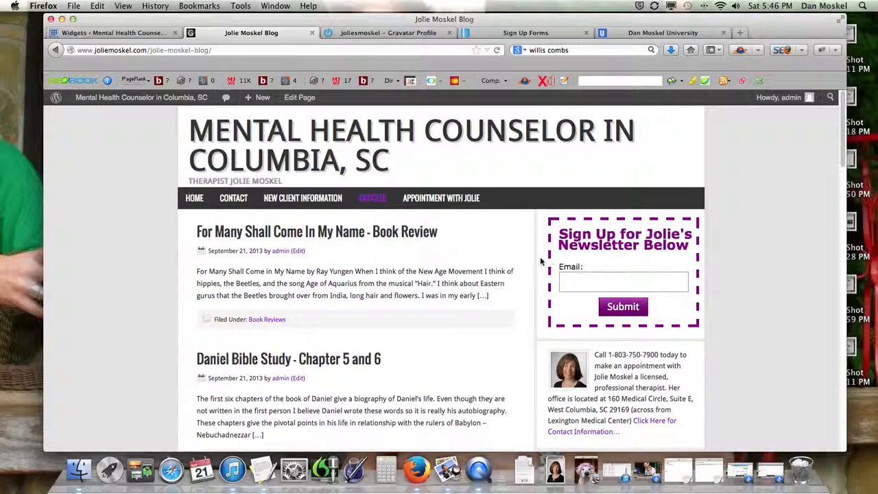
# Step: Open the Sidebar Purpule 2 form for editing in AWeber and compare it with the form in the blog's sidebar
pyautogui.click(543, 35)
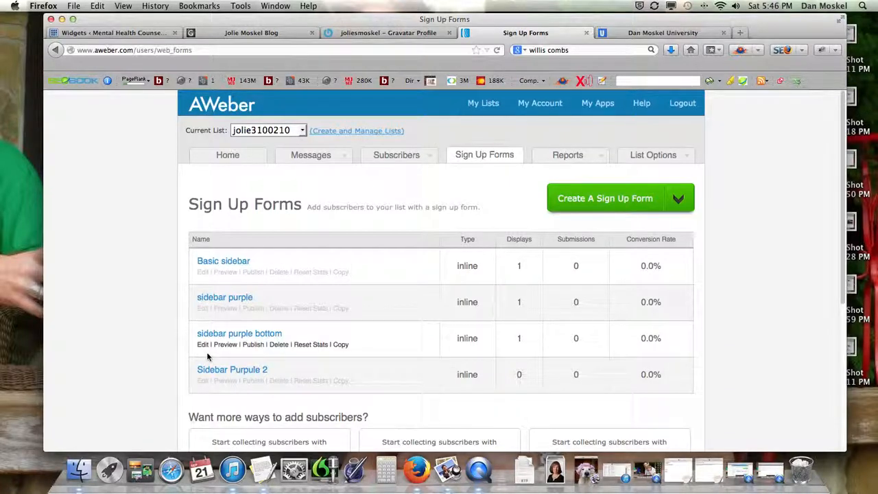
pyautogui.click(203, 382)
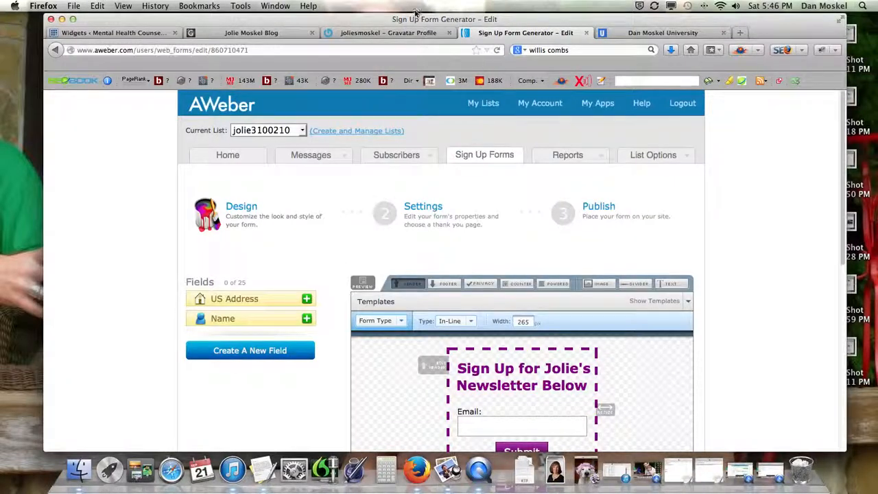
pyautogui.click(260, 32)
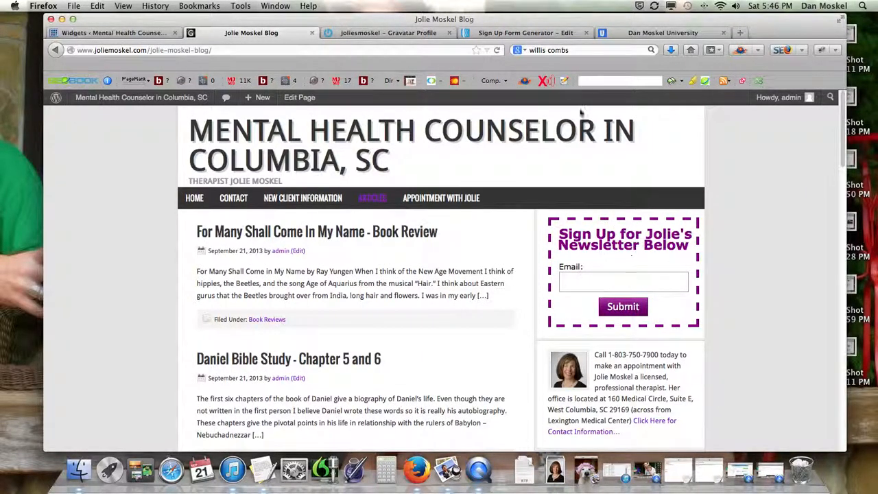
pyautogui.click(525, 32)
# Step: Set the in-line form's width to 260 px and save the form
pyautogui.scroll(-2, 700, 321)
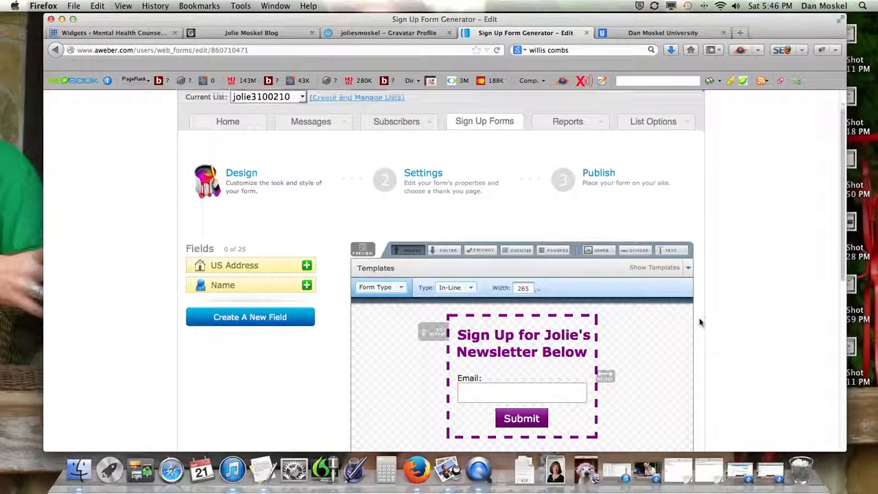
pyautogui.scroll(-1, 700, 322)
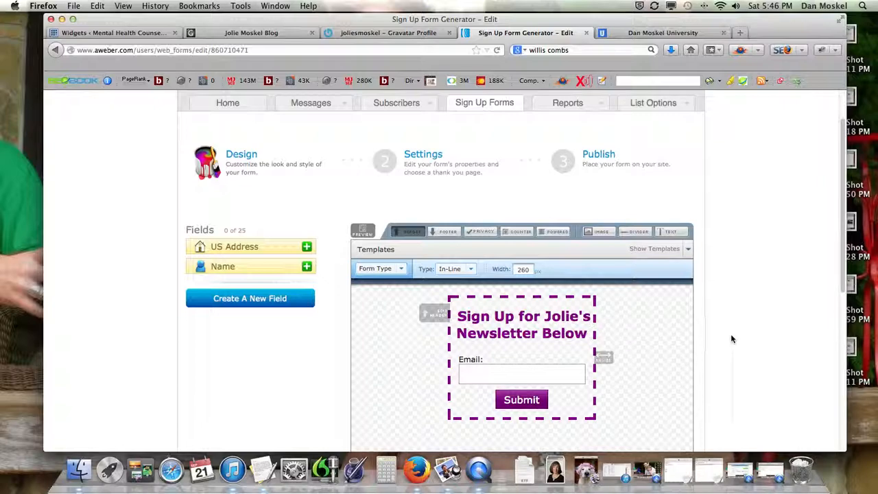
pyautogui.scroll(-4, 731, 339)
pyautogui.scroll(-3, 731, 339)
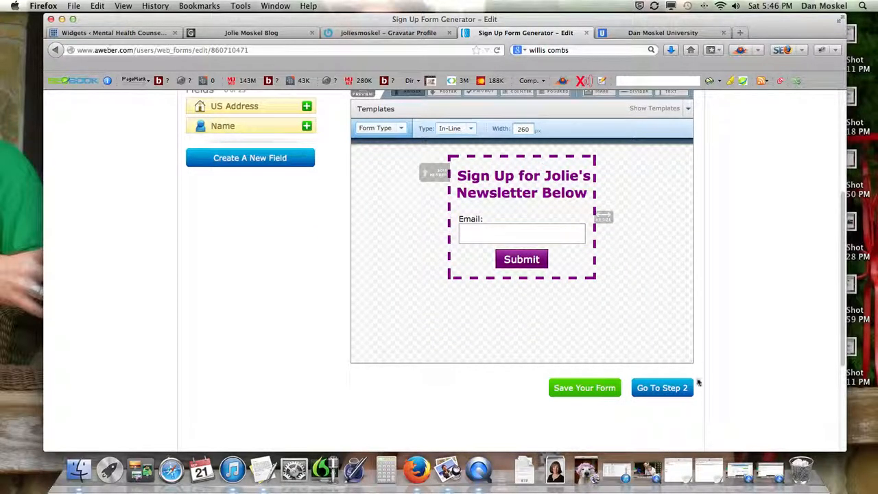
pyautogui.click(603, 389)
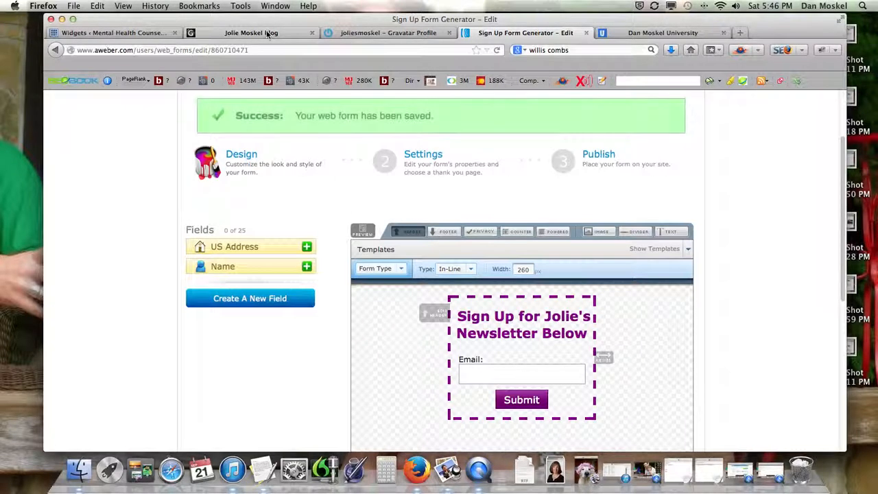
# Step: Reload the blog page and examine the fit of the newsletter forms above and below the profile in the sidebar
pyautogui.click(276, 32)
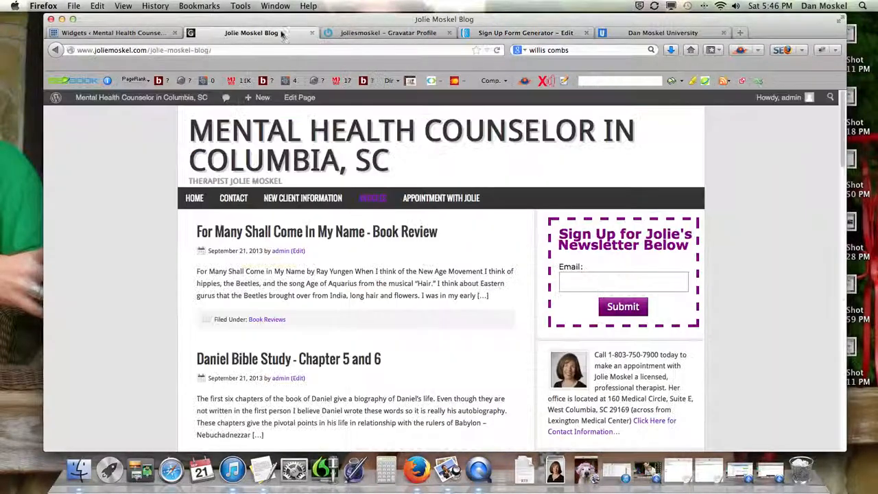
pyautogui.click(497, 51)
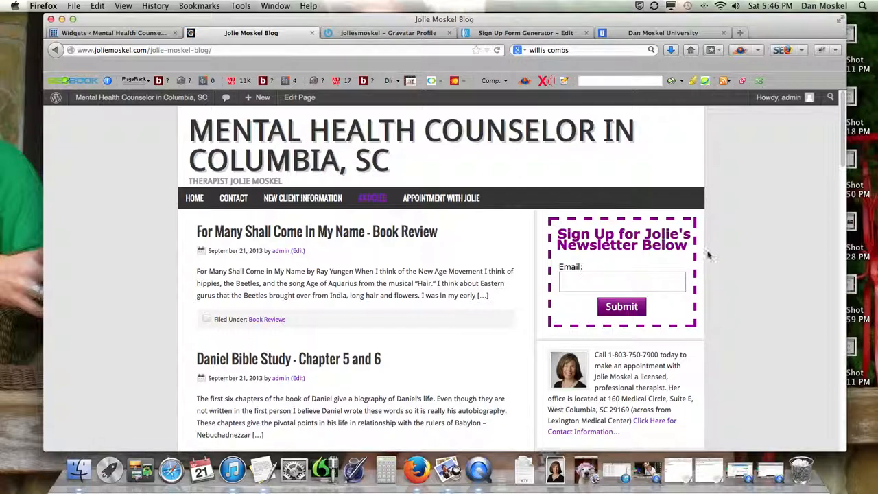
pyautogui.click(594, 280)
pyautogui.click(492, 260)
pyautogui.scroll(-5, 601, 276)
pyautogui.scroll(5, 597, 274)
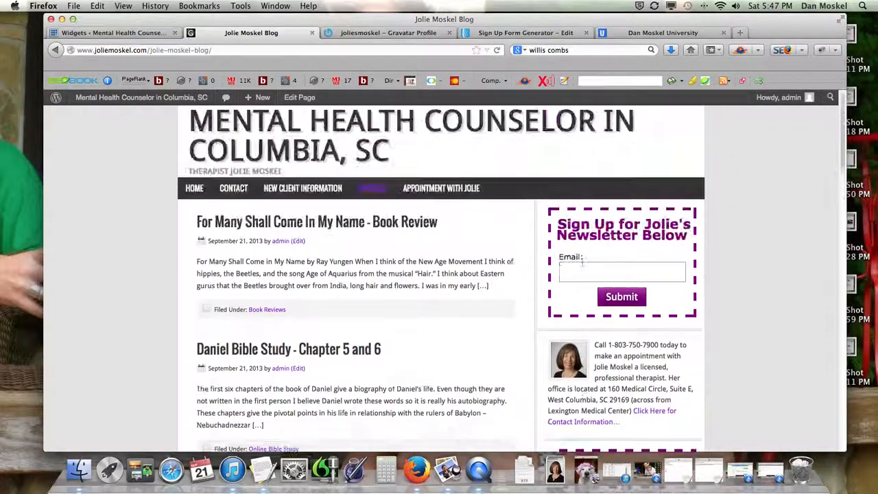
pyautogui.scroll(-5, 605, 257)
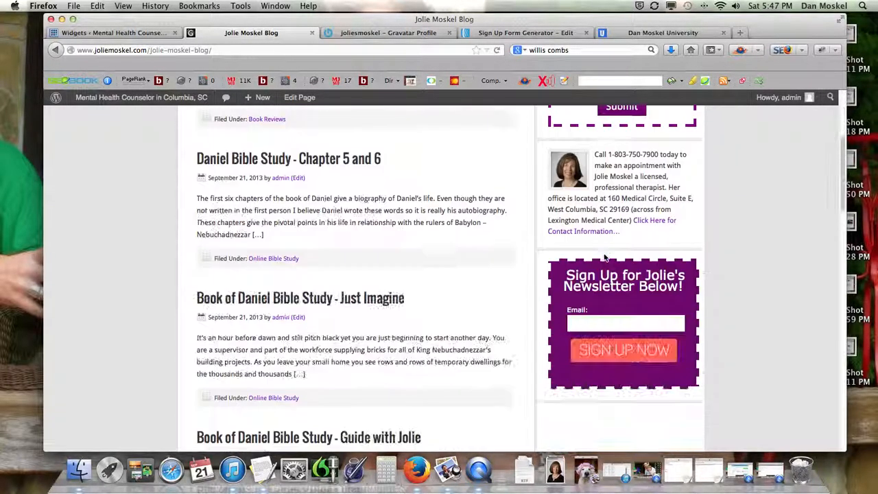
pyautogui.scroll(5, 614, 300)
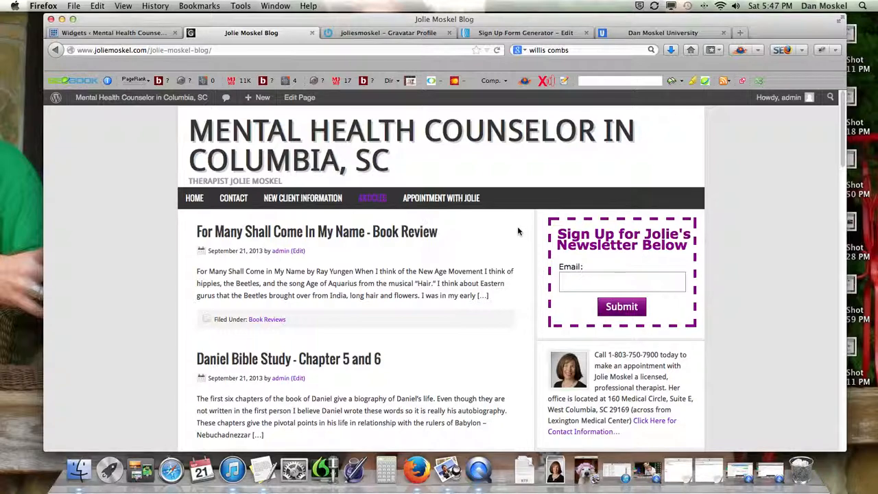
# Step: Switch to the information marketing website and examine its Free Report - SEO Training Manual sign-up form
pyautogui.click(536, 33)
pyautogui.click(661, 34)
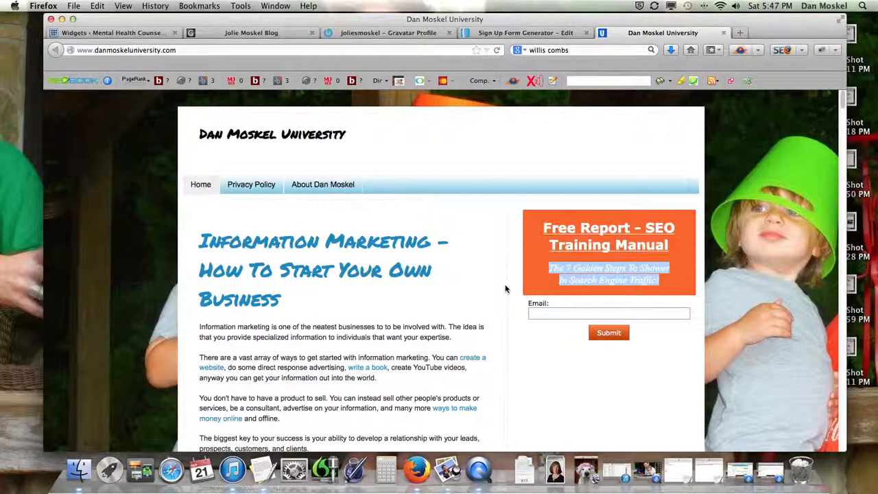
pyautogui.click(643, 278)
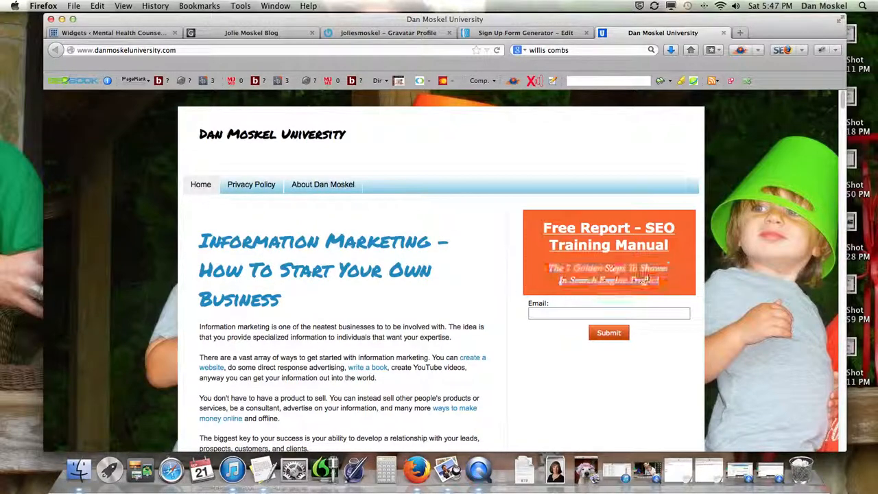